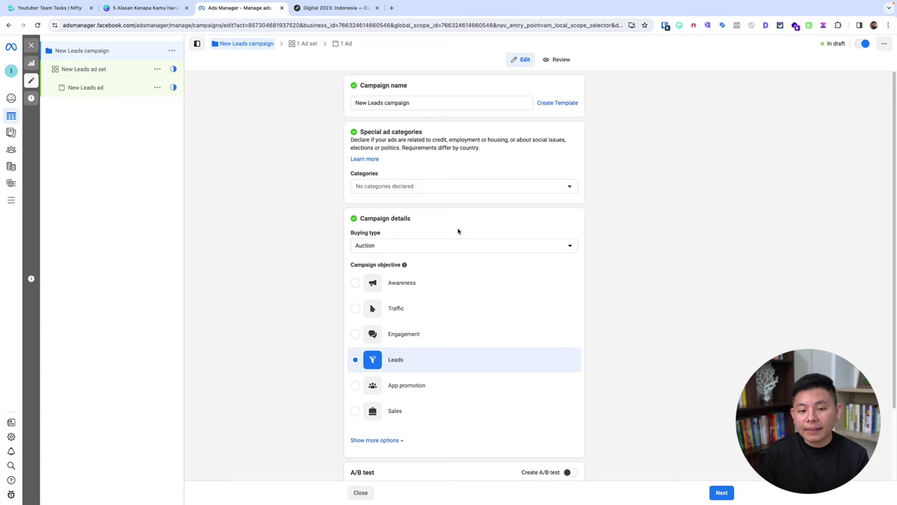
- Open the New Leads ad set and choose Lead as its conversion event
{"action": "scroll", "coordinate": [438, 158], "scroll_direction": "down", "scroll_amount": 2}
{"action": "left_click", "coordinate": [87, 66]}
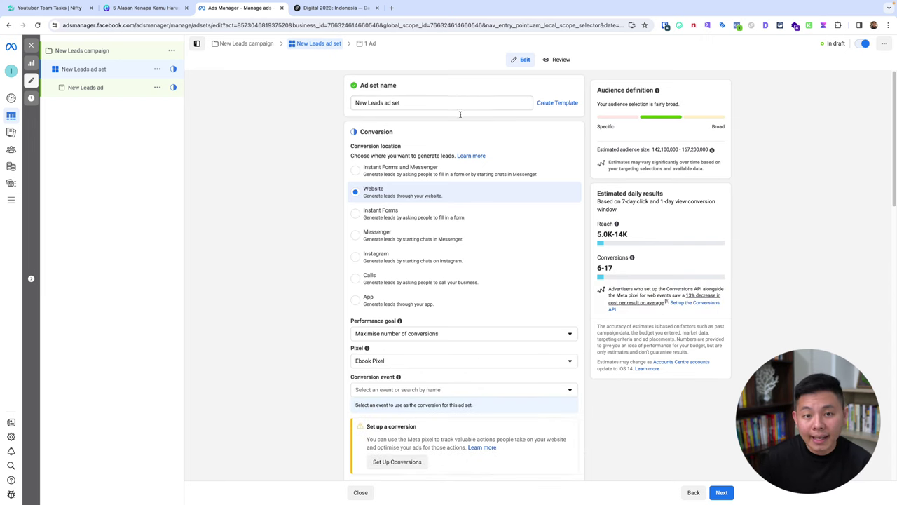
{"action": "scroll", "coordinate": [411, 205], "scroll_direction": "down", "scroll_amount": 3}
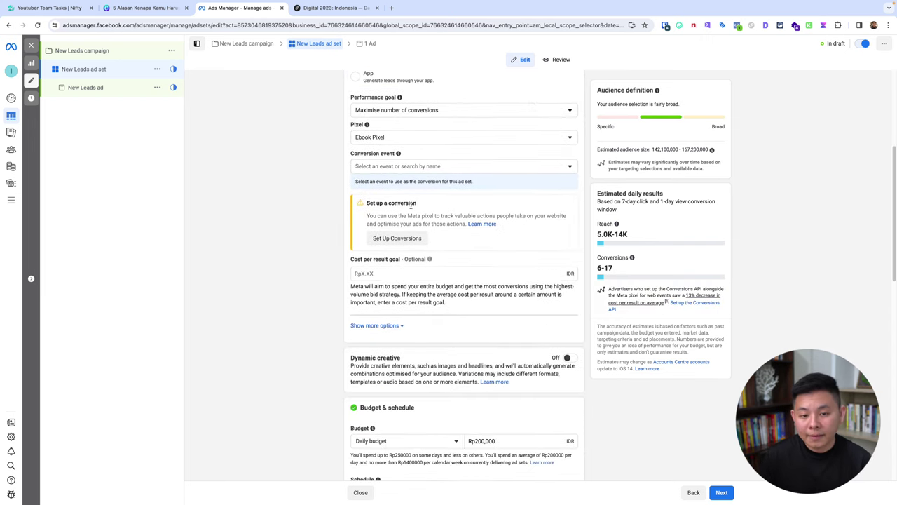
{"action": "left_click", "coordinate": [413, 167]}
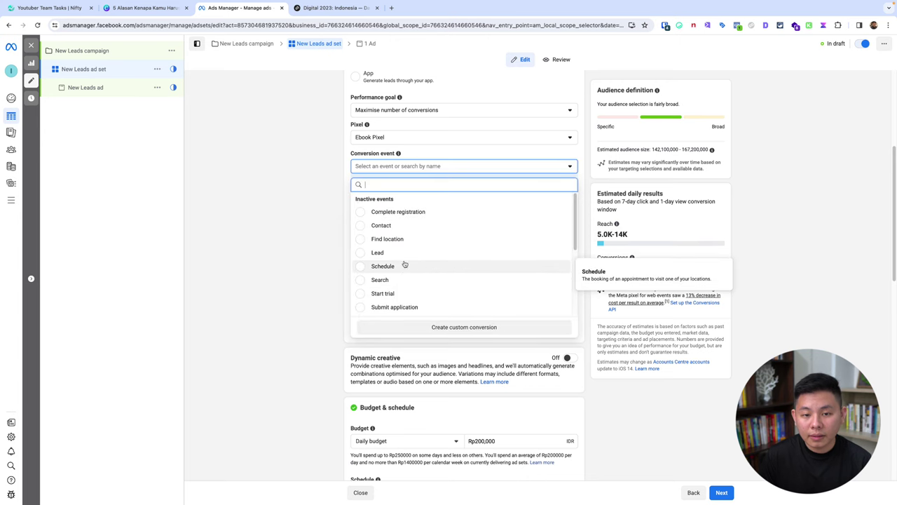
{"action": "left_click", "coordinate": [382, 252]}
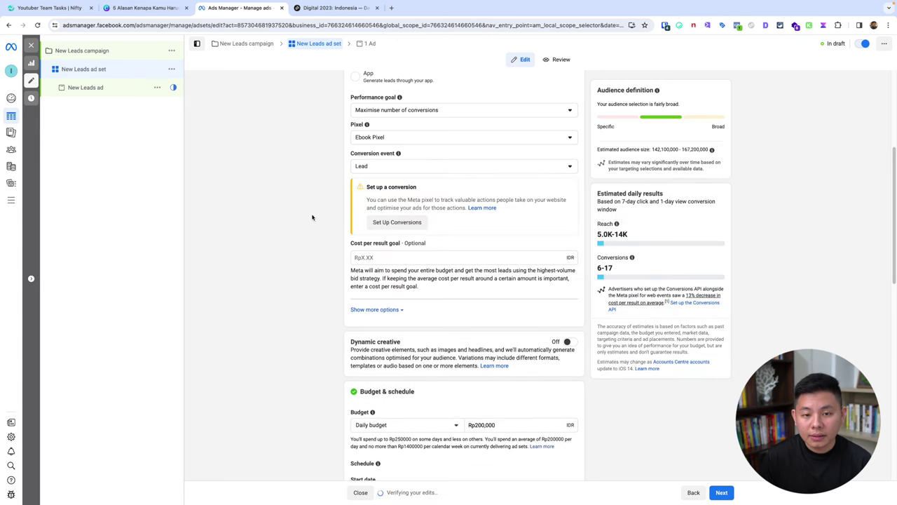
- Examine whom the audience's location targeting reaches, and remove Indonesia from the targeted locations
{"action": "scroll", "coordinate": [471, 240], "scroll_direction": "down", "scroll_amount": 1}
{"action": "scroll", "coordinate": [560, 176], "scroll_direction": "down", "scroll_amount": 10}
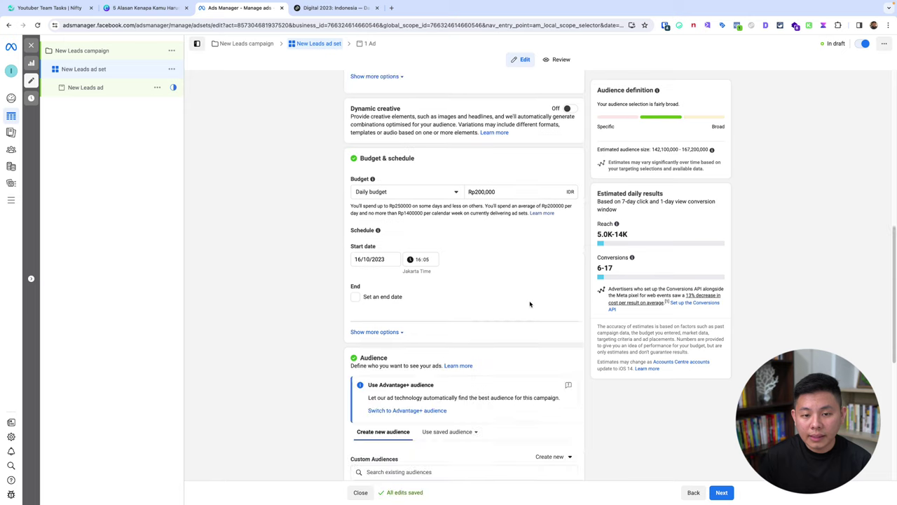
{"action": "scroll", "coordinate": [530, 304], "scroll_direction": "down", "scroll_amount": 3}
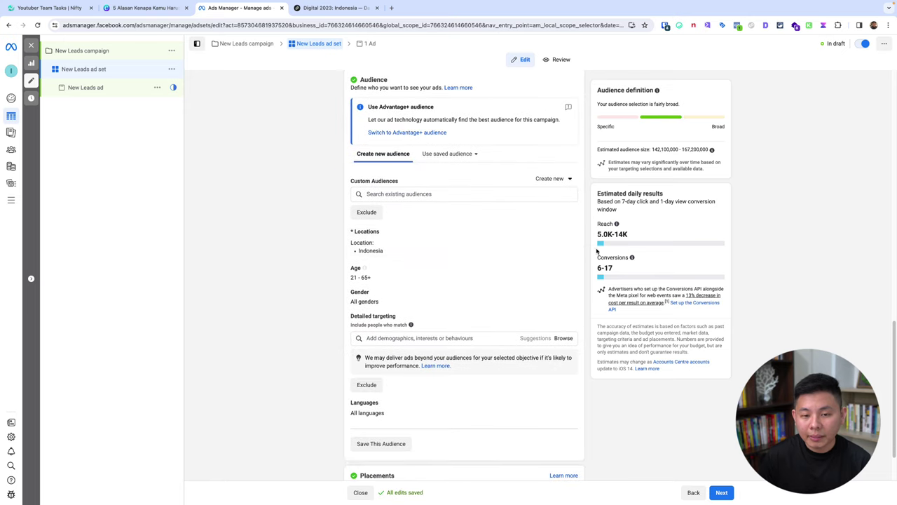
{"action": "scroll", "coordinate": [565, 210], "scroll_direction": "down", "scroll_amount": 2}
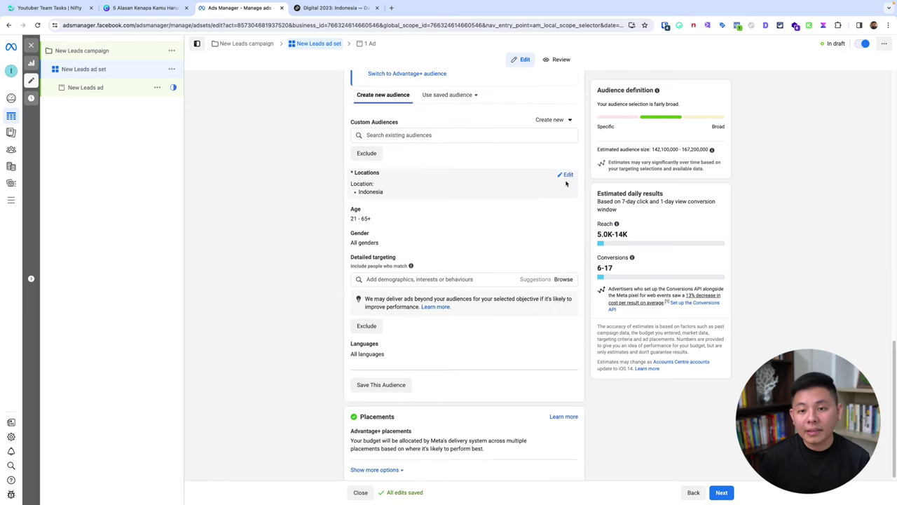
{"action": "left_click", "coordinate": [567, 175]}
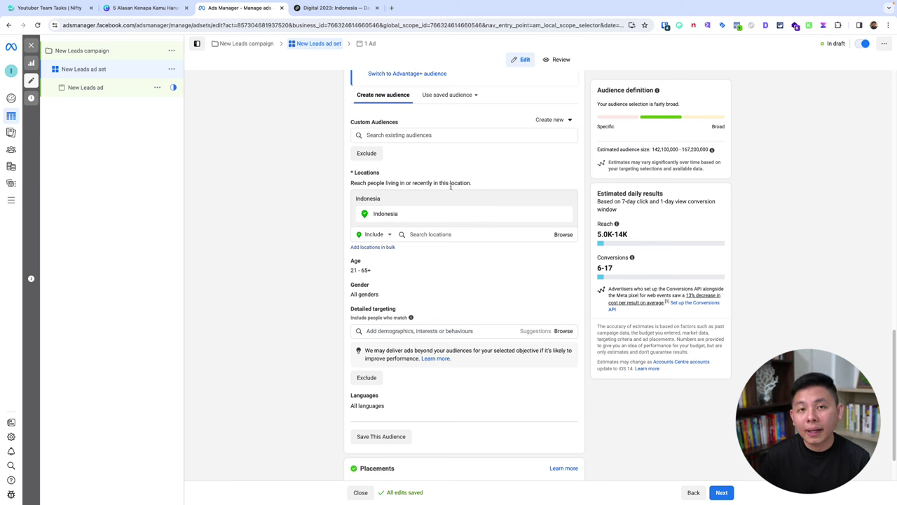
{"action": "triple_click", "coordinate": [452, 182]}
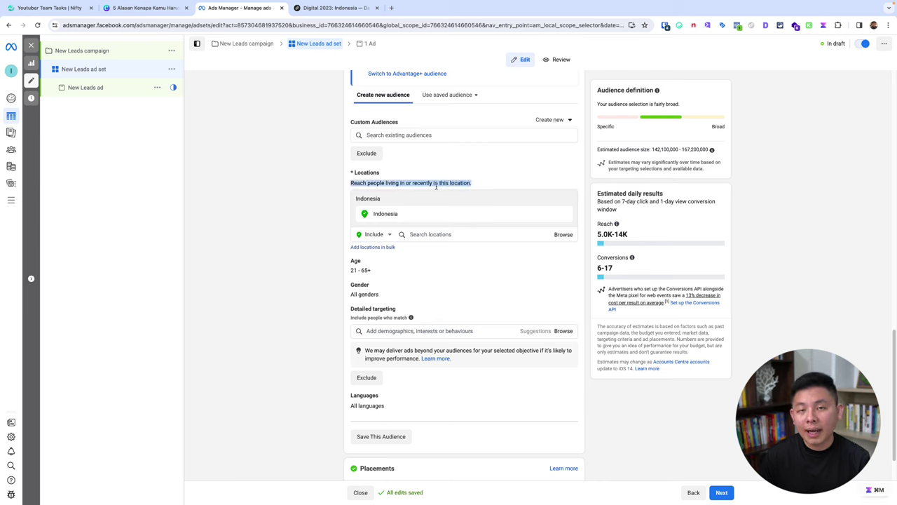
{"action": "left_click", "coordinate": [408, 183]}
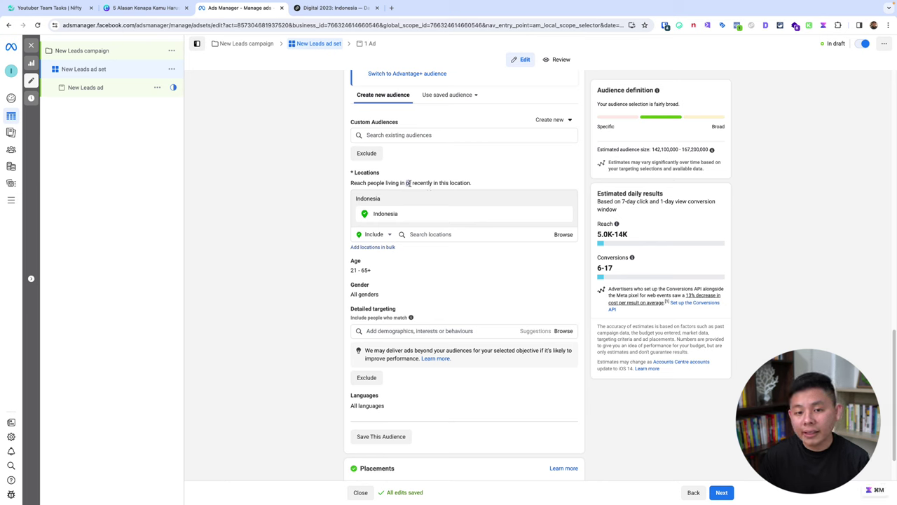
{"action": "triple_click", "coordinate": [408, 183]}
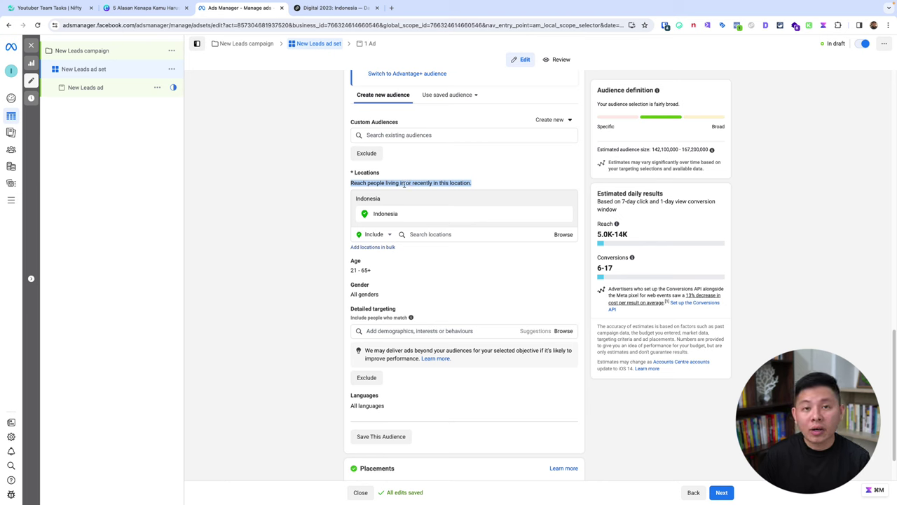
{"action": "triple_click", "coordinate": [422, 182]}
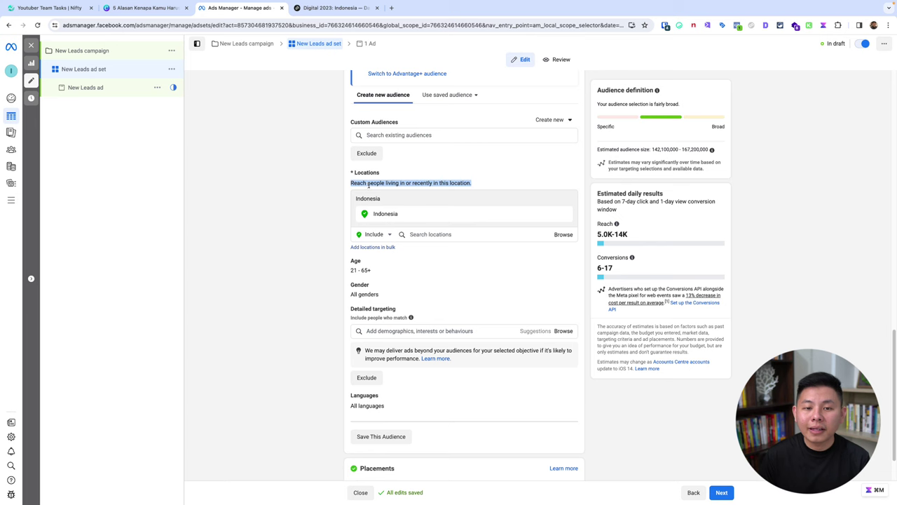
{"action": "left_click", "coordinate": [327, 180]}
{"action": "left_click_drag", "start_coordinate": [343, 185], "coordinate": [488, 186]}
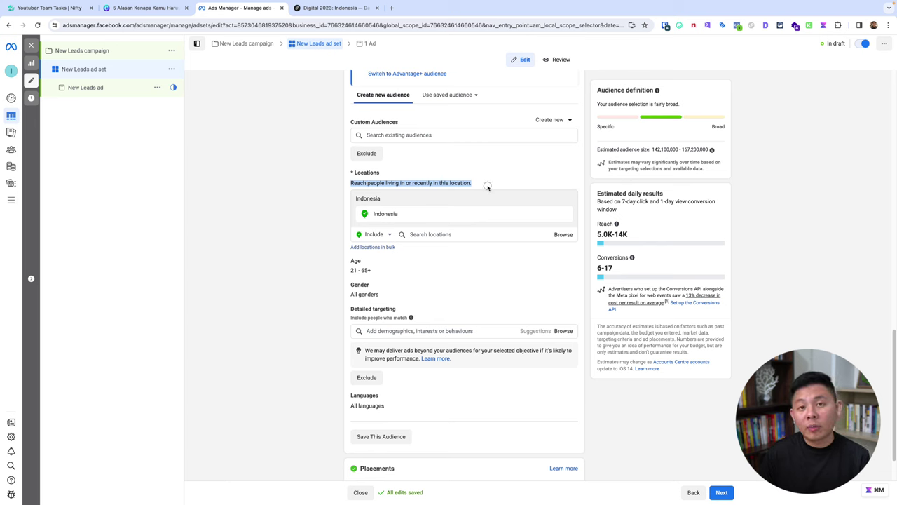
{"action": "left_click", "coordinate": [566, 216]}
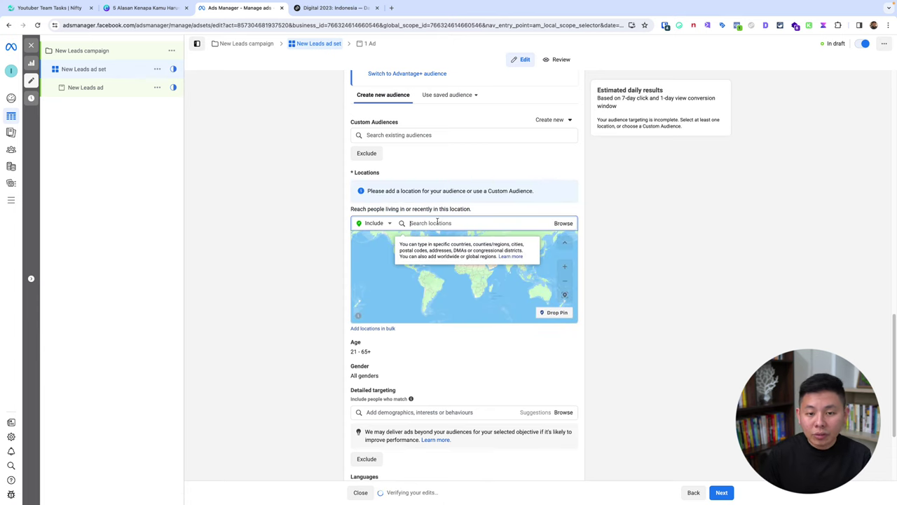
- Try targeting the city of Surabaya, East Java, without any surrounding radius
{"action": "type", "text": "surabaya"}
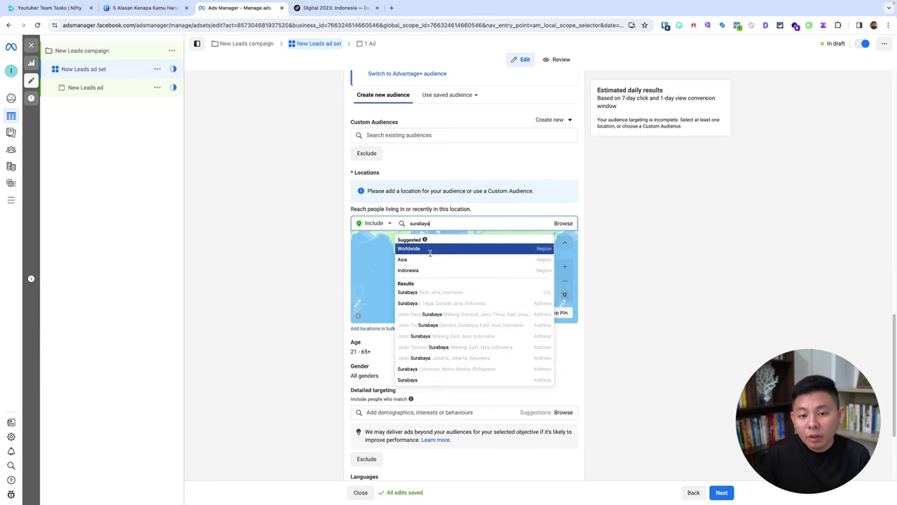
{"action": "left_click", "coordinate": [438, 290]}
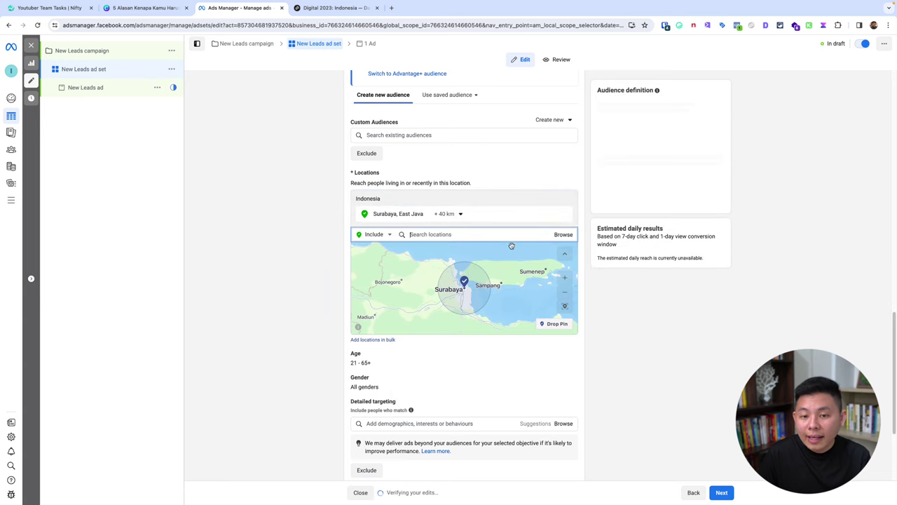
{"action": "left_click", "coordinate": [442, 214]}
{"action": "left_click", "coordinate": [455, 227]}
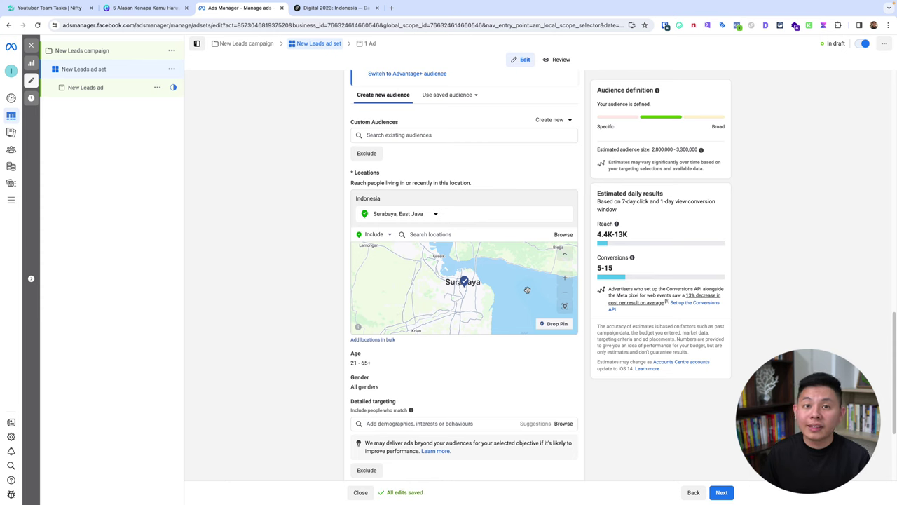
{"action": "left_click", "coordinate": [564, 213]}
- Search for dukuh setro and try targeting Jalan Dukuh Setro V, Surabaya, with a 5 km radius
{"action": "left_click", "coordinate": [470, 222]}
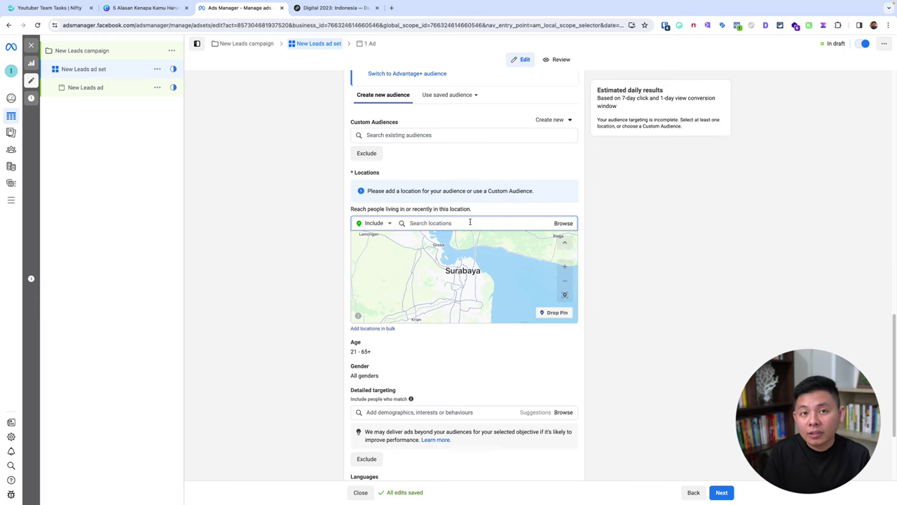
{"action": "type", "text": "a"}
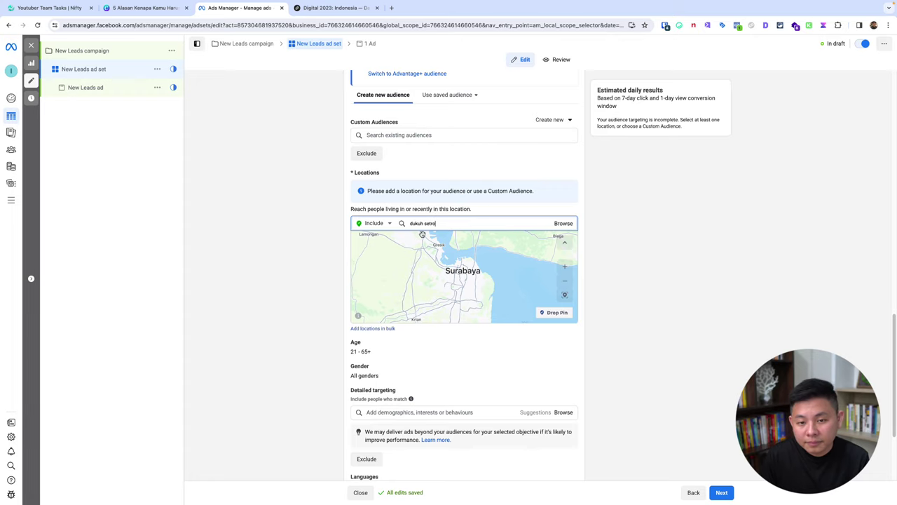
{"action": "key", "text": "super+a"}
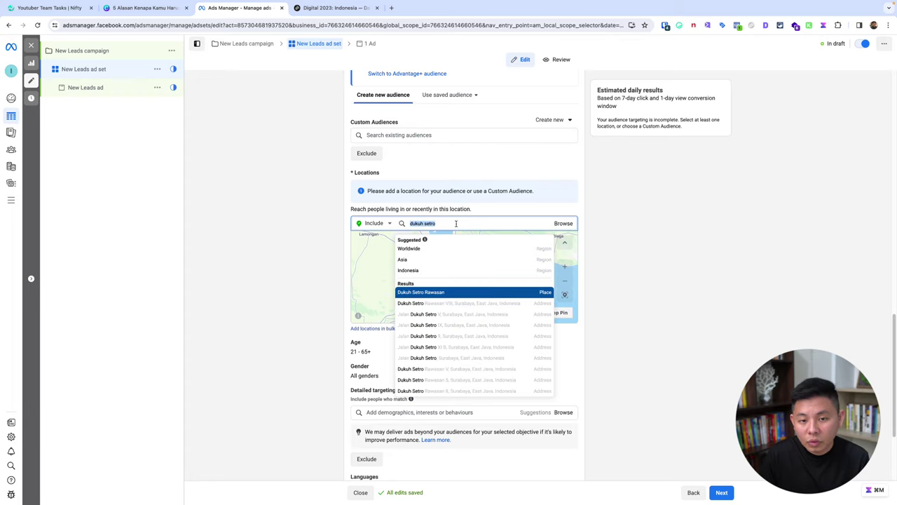
{"action": "left_click", "coordinate": [462, 314]}
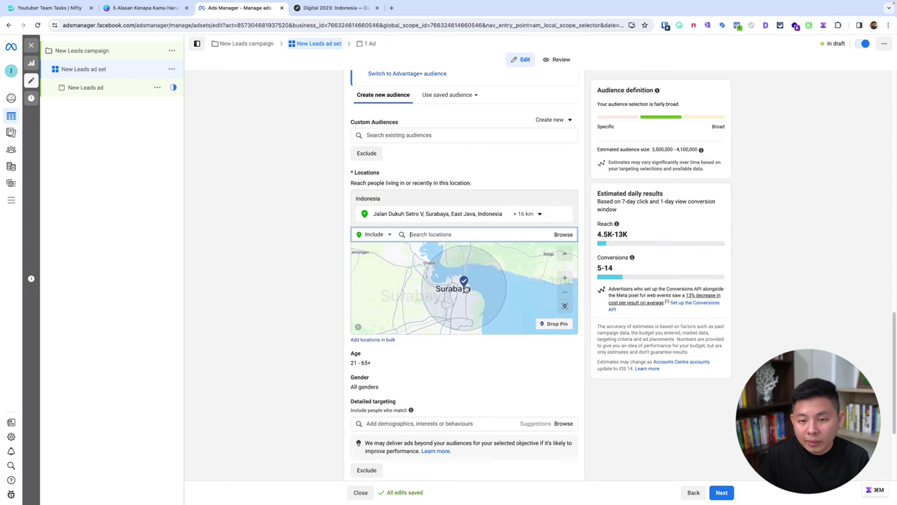
{"action": "left_click", "coordinate": [525, 213]}
{"action": "left_click_drag", "start_coordinate": [534, 237], "coordinate": [517, 239]}
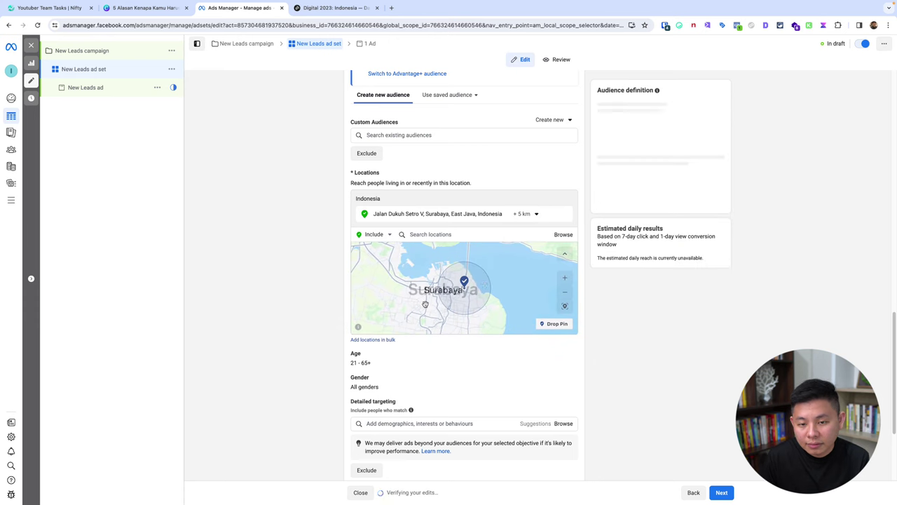
{"action": "scroll", "coordinate": [456, 293], "scroll_direction": "up", "scroll_amount": 3}
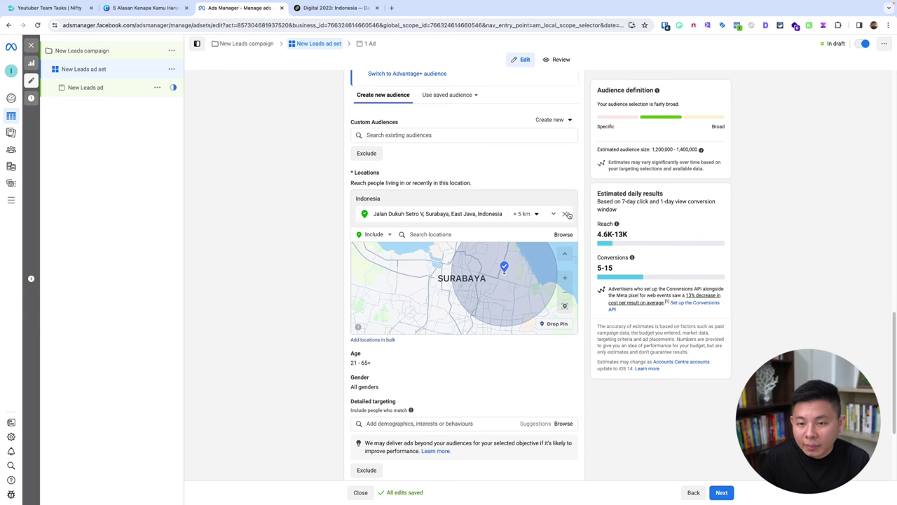
{"action": "left_click", "coordinate": [565, 215]}
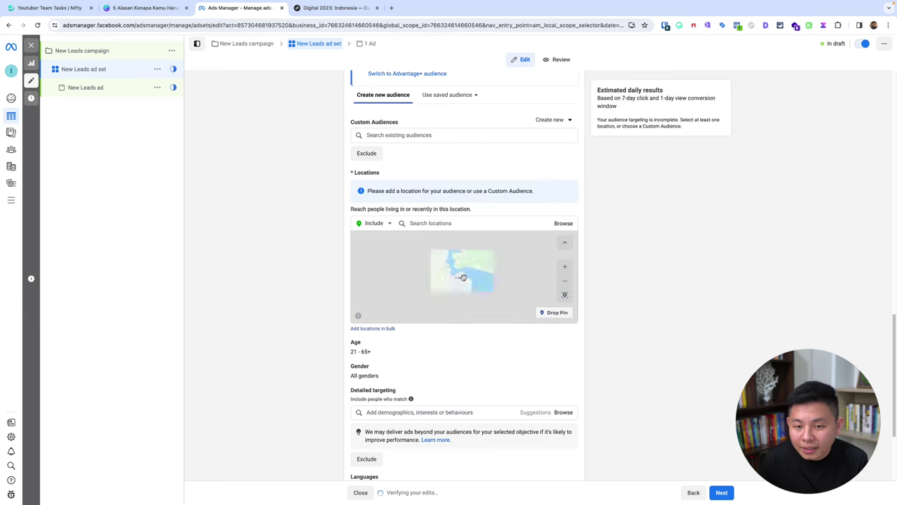
- Drop a location pin on the map in Surabaya's Dukuh Setro neighbourhood, at about (-7.2414, 112.7754)
{"action": "scroll", "coordinate": [463, 278], "scroll_direction": "up", "scroll_amount": 3}
{"action": "scroll", "coordinate": [463, 278], "scroll_direction": "up", "scroll_amount": 5}
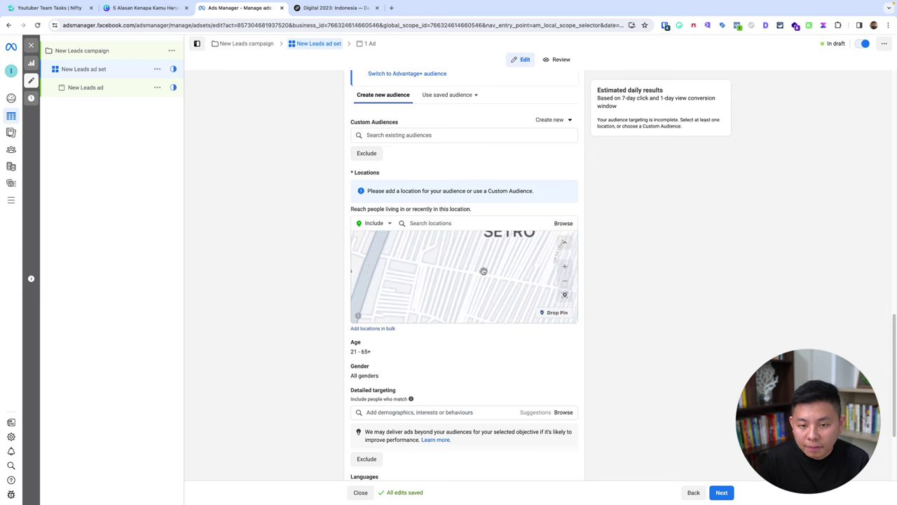
{"action": "scroll", "coordinate": [484, 269], "scroll_direction": "up", "scroll_amount": 3}
{"action": "scroll", "coordinate": [473, 284], "scroll_direction": "down", "scroll_amount": 2}
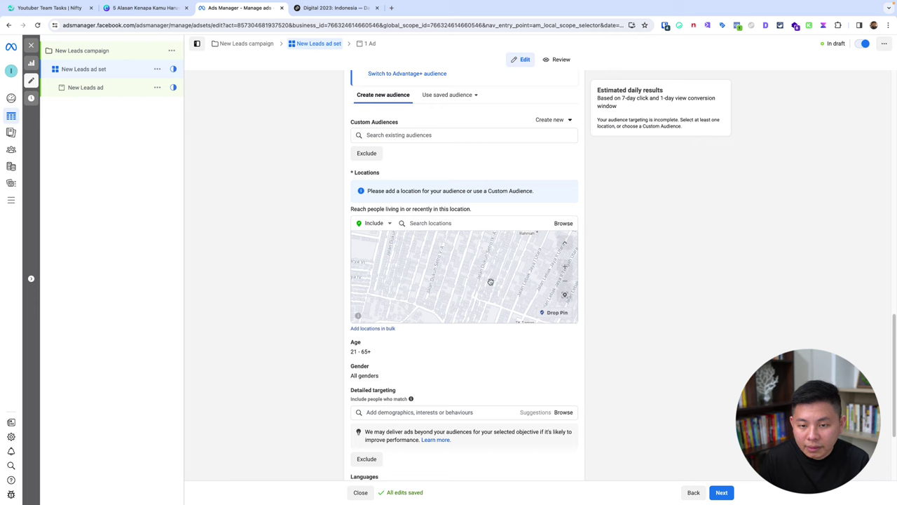
{"action": "left_click", "coordinate": [550, 312]}
{"action": "left_click", "coordinate": [513, 294]}
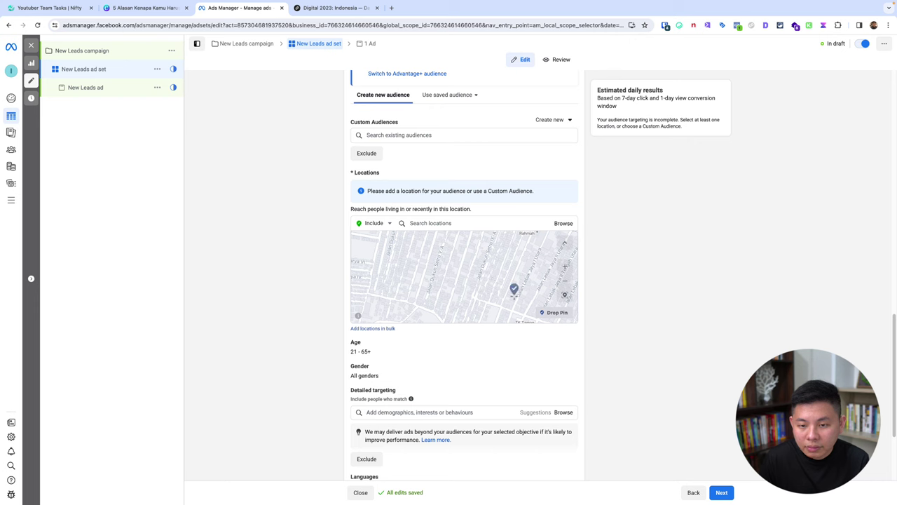
{"action": "left_click", "coordinate": [480, 272]}
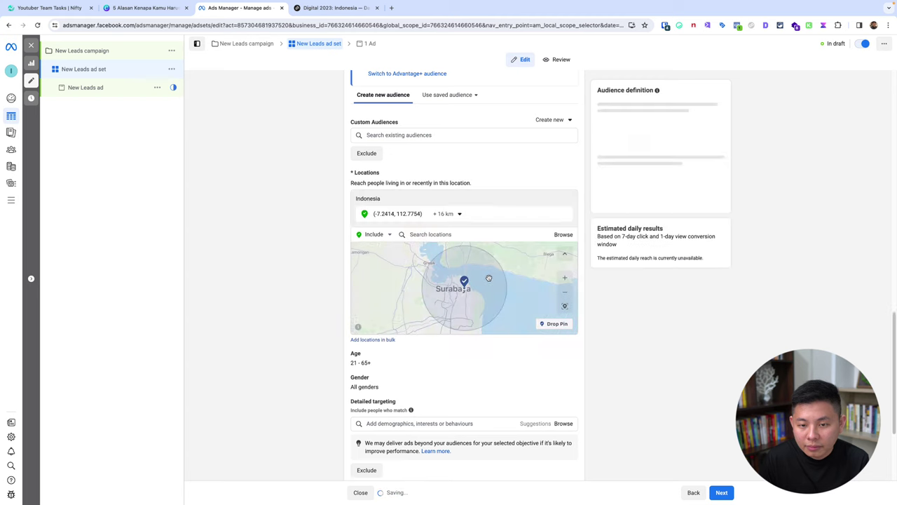
- Set the targeting radius around the dropped pin to 5 km
{"action": "left_click", "coordinate": [459, 213]}
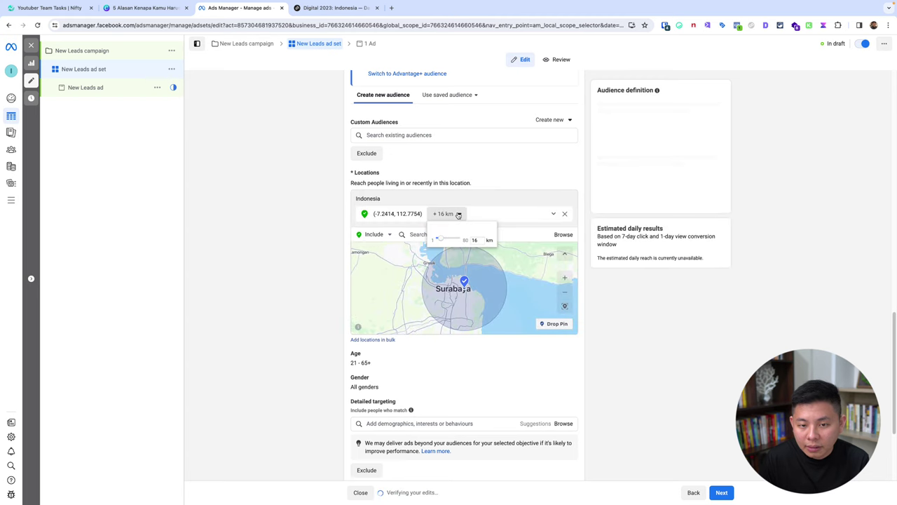
{"action": "double_click", "coordinate": [482, 241]}
{"action": "type", "text": "5"}
{"action": "key", "text": "Return"}
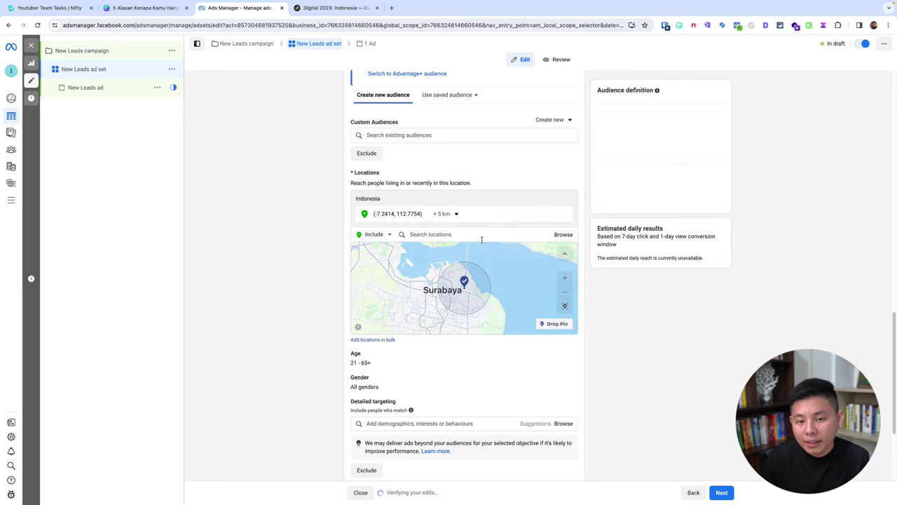
- Examine the include and exclude options for locations and the audience's minimum and maximum age choices
{"action": "left_click", "coordinate": [370, 234]}
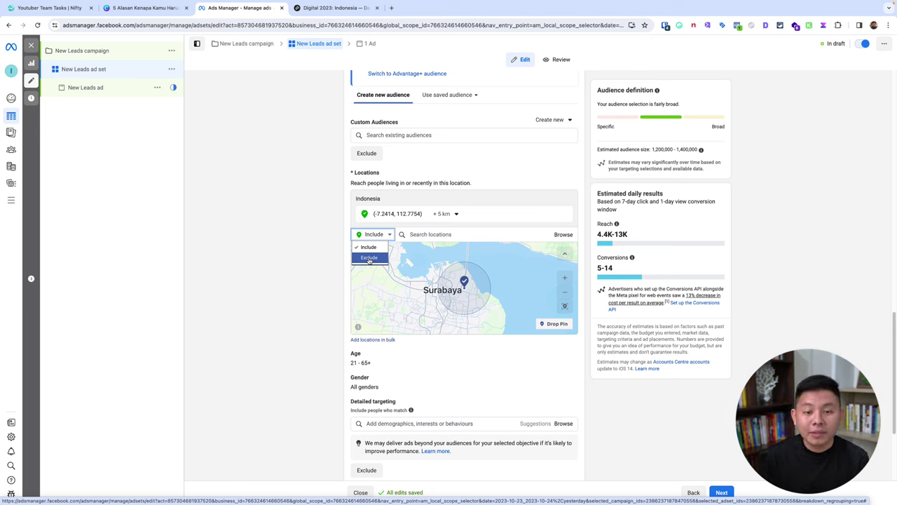
{"action": "left_click", "coordinate": [308, 274]}
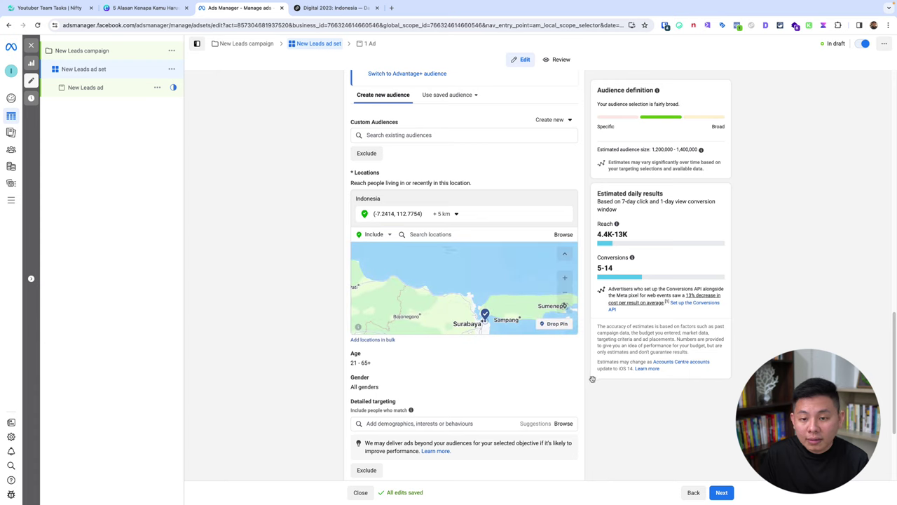
{"action": "scroll", "coordinate": [593, 378], "scroll_direction": "up", "scroll_amount": 1}
{"action": "scroll", "coordinate": [574, 316], "scroll_direction": "down", "scroll_amount": 3}
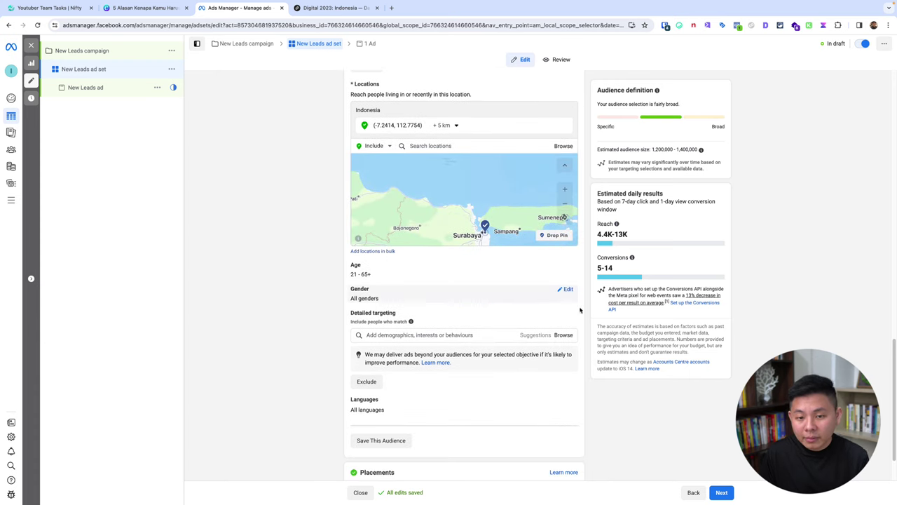
{"action": "left_click", "coordinate": [567, 266]}
{"action": "left_click", "coordinate": [371, 279]}
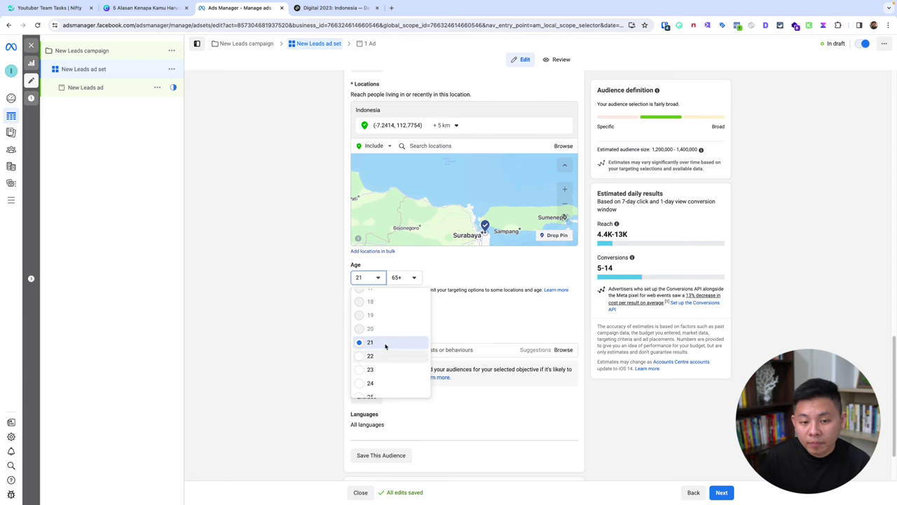
{"action": "left_click", "coordinate": [367, 281]}
{"action": "left_click", "coordinate": [413, 278]}
{"action": "left_click", "coordinate": [416, 280]}
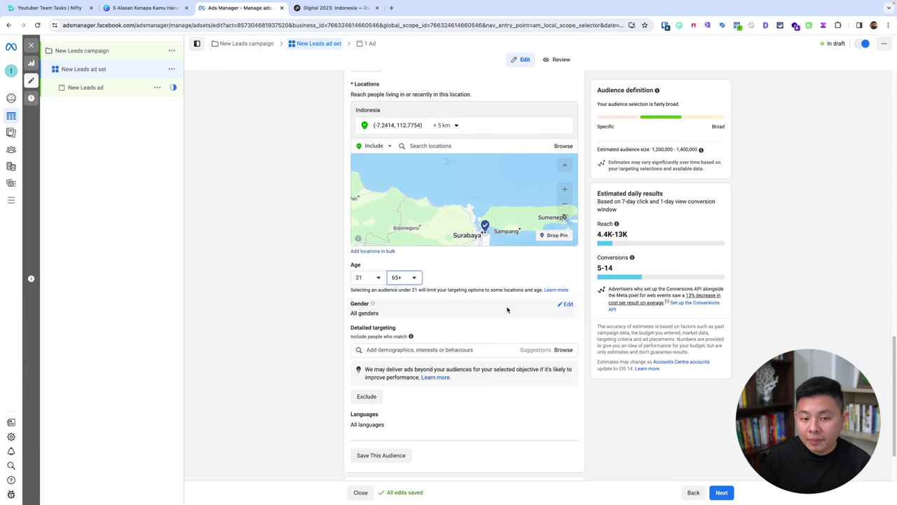
- Try limiting the audience's gender to men, and restore it to all genders
{"action": "scroll", "coordinate": [506, 310], "scroll_direction": "down", "scroll_amount": 1}
{"action": "left_click", "coordinate": [566, 289]}
{"action": "left_click", "coordinate": [428, 297]}
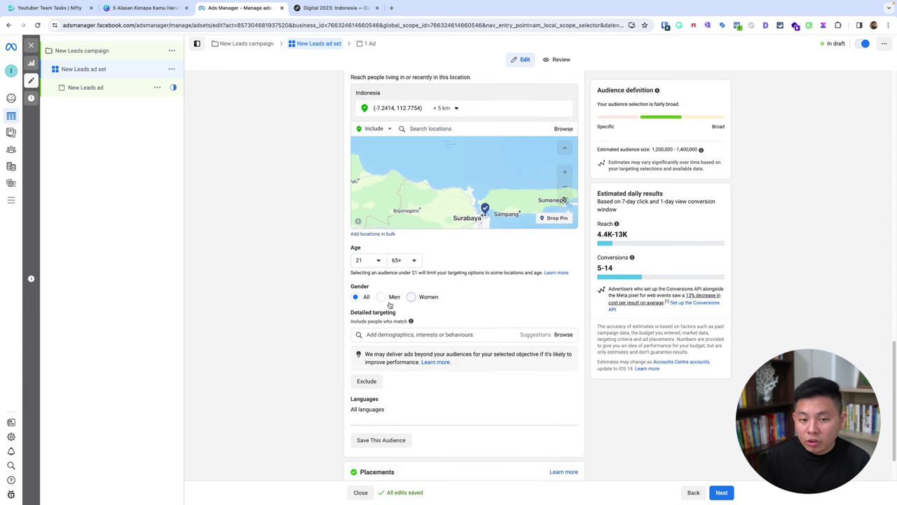
{"action": "left_click", "coordinate": [382, 297]}
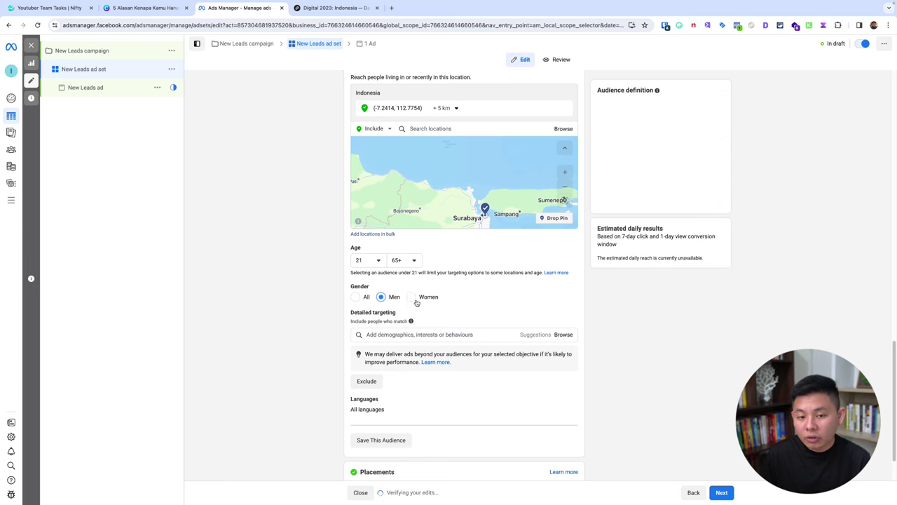
{"action": "scroll", "coordinate": [479, 302], "scroll_direction": "down", "scroll_amount": 2}
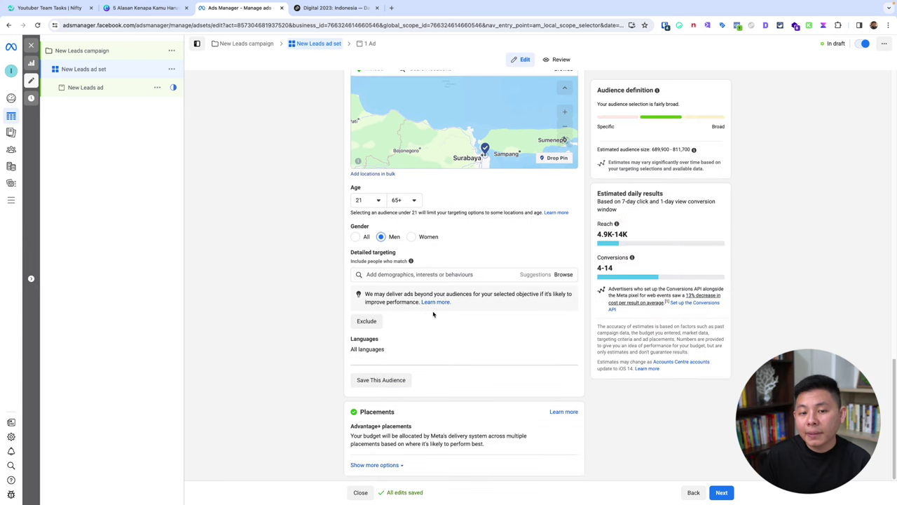
{"action": "left_click", "coordinate": [355, 237]}
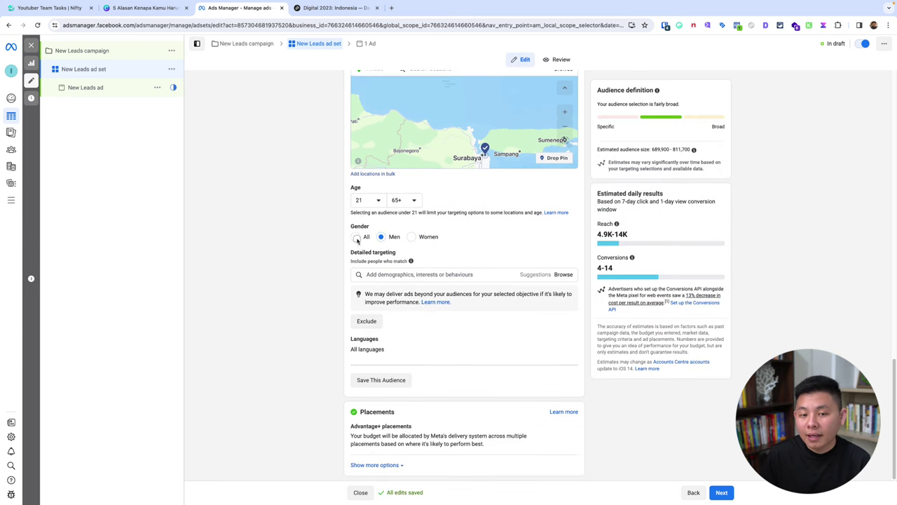
{"action": "left_click", "coordinate": [406, 274]}
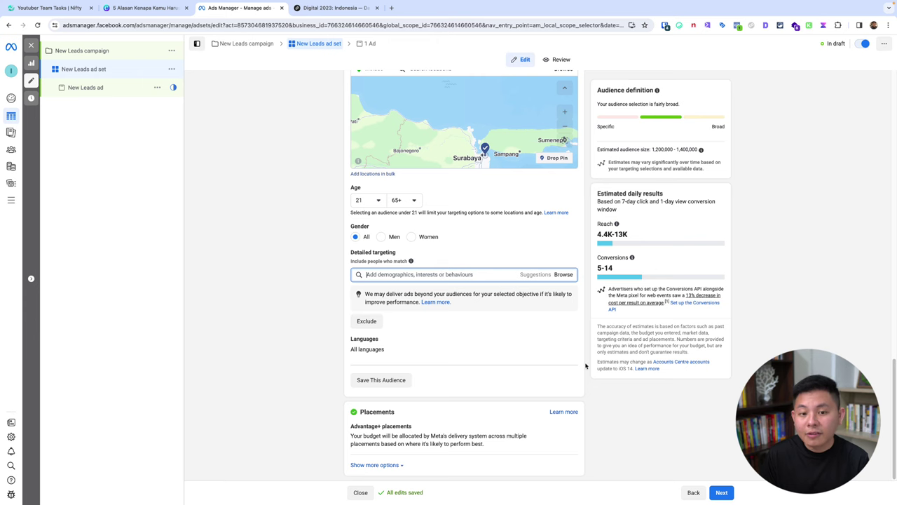
- Switch the ad set from Advantage+ placements to manual placements and preview the Messages placement
{"action": "left_click", "coordinate": [377, 465]}
{"action": "scroll", "coordinate": [456, 377], "scroll_direction": "down", "scroll_amount": 2}
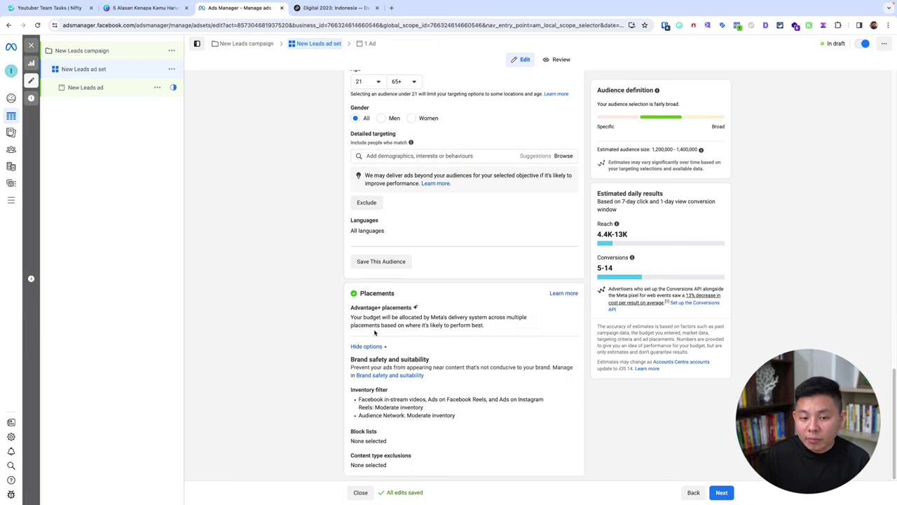
{"action": "left_click", "coordinate": [567, 311]}
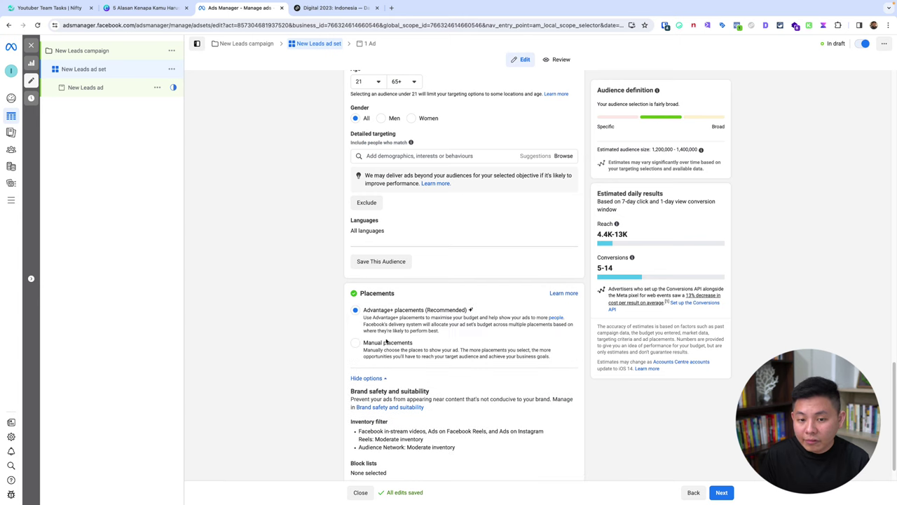
{"action": "left_click", "coordinate": [509, 353]}
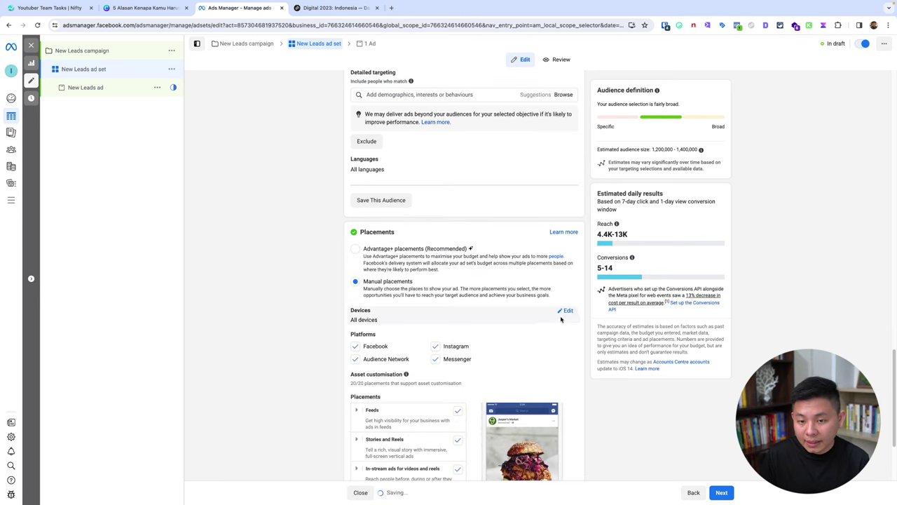
{"action": "scroll", "coordinate": [431, 381], "scroll_direction": "down", "scroll_amount": 3}
{"action": "left_click", "coordinate": [382, 459]}
{"action": "scroll", "coordinate": [509, 271], "scroll_direction": "down", "scroll_amount": 3}
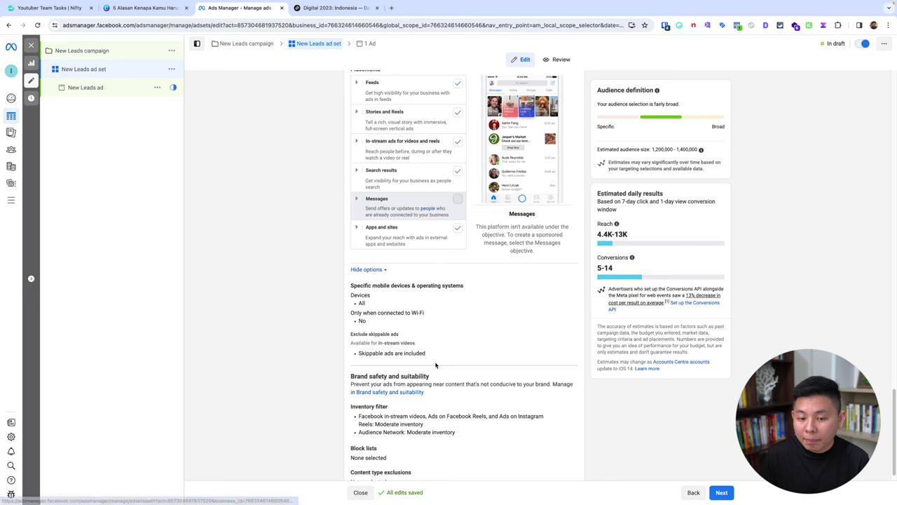
- Try restricting the specific mobile devices to iOS devices only, and restore the setting to all mobile devices
{"action": "left_click", "coordinate": [566, 286]}
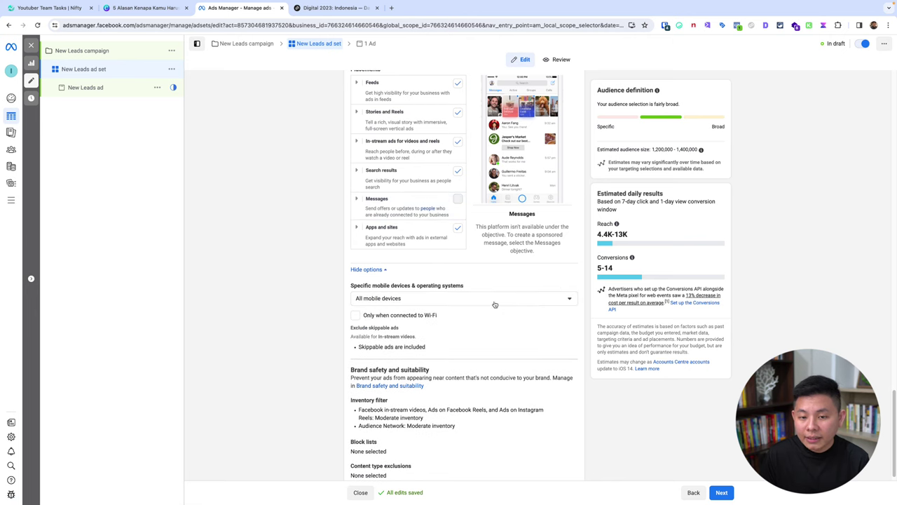
{"action": "left_click", "coordinate": [417, 300]}
{"action": "left_click", "coordinate": [379, 343]}
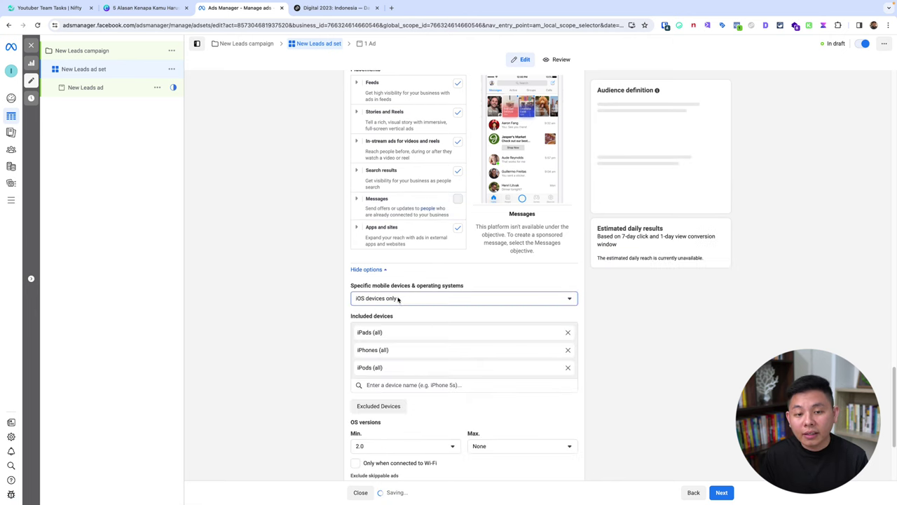
{"action": "left_click", "coordinate": [394, 298]}
{"action": "left_click", "coordinate": [391, 330]}
{"action": "left_click", "coordinate": [392, 298]}
{"action": "left_click", "coordinate": [389, 316]}
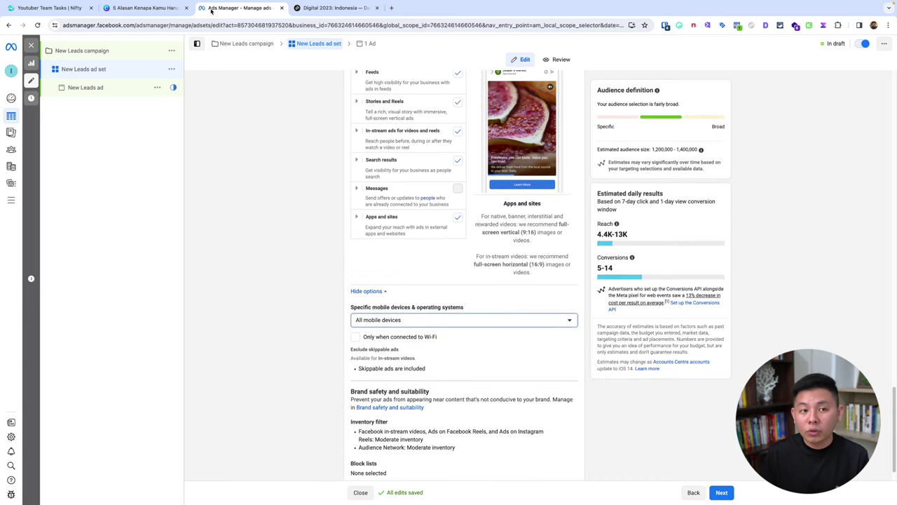
- Close the ad set editor and set the campaign report's date range to the Maximum preset
{"action": "left_click", "coordinate": [146, 8]}
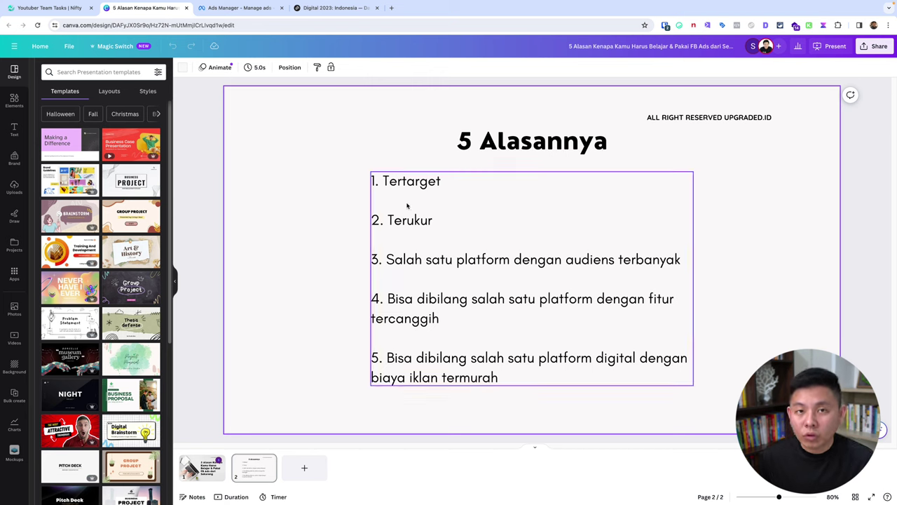
{"action": "left_click", "coordinate": [225, 8]}
{"action": "left_click", "coordinate": [31, 46]}
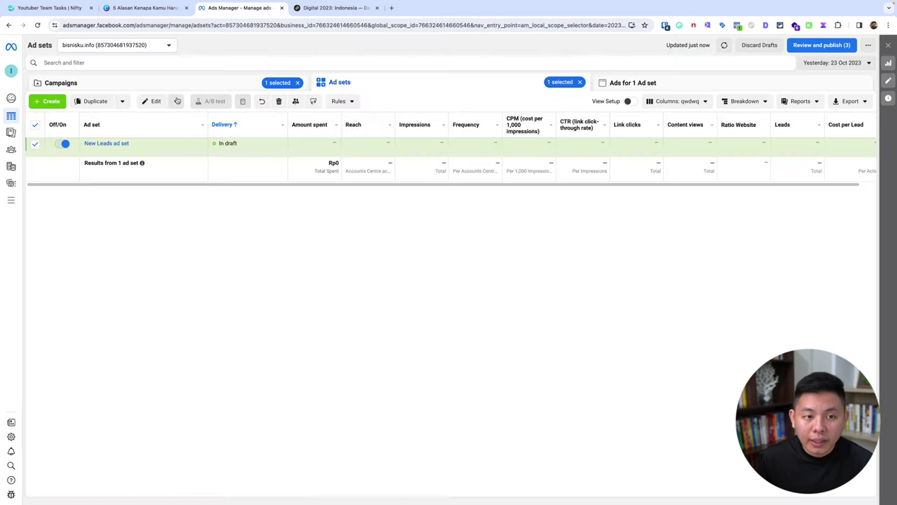
{"action": "left_click", "coordinate": [837, 62]}
{"action": "left_click", "coordinate": [839, 96]}
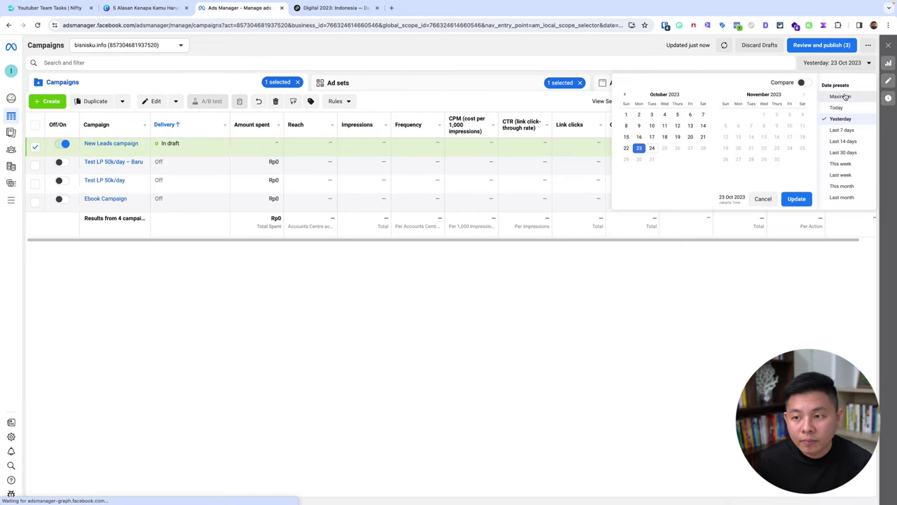
{"action": "left_click", "coordinate": [794, 198]}
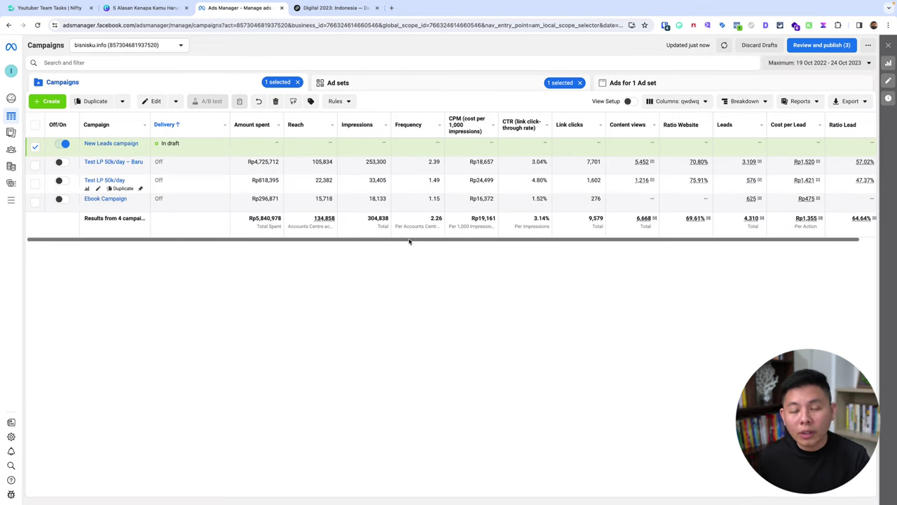
- Examine the Test LP 50k/day – Baru campaign's spend, reach, impressions, link clicks, content views and leads, marking them with temporary on-screen pen strokes
{"action": "key", "text": "ctrl+alt+a"}
{"action": "left_click_drag", "start_coordinate": [238, 169], "coordinate": [303, 169]}
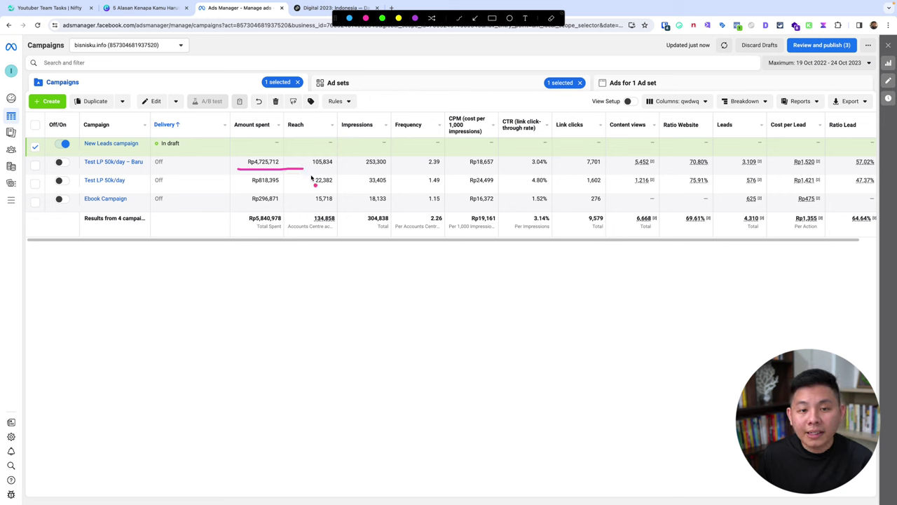
{"action": "left_click_drag", "start_coordinate": [300, 171], "coordinate": [345, 172]}
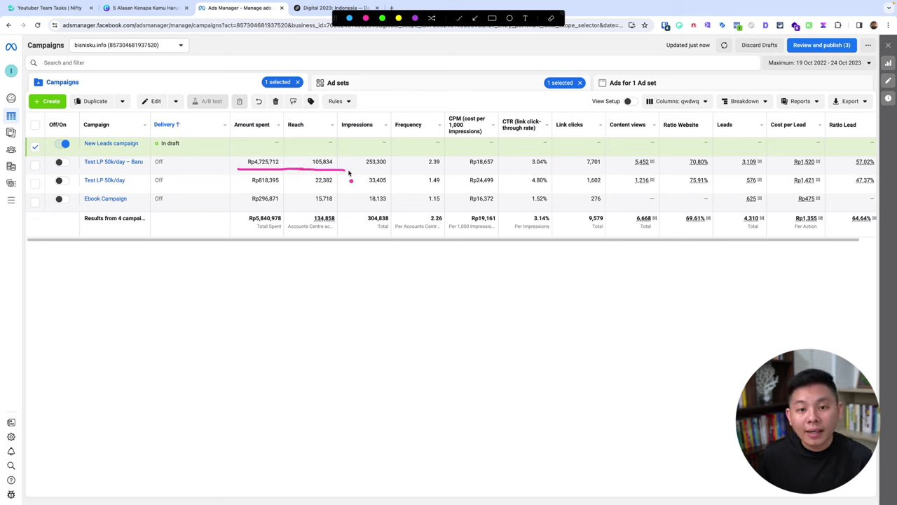
{"action": "left_click_drag", "start_coordinate": [349, 169], "coordinate": [405, 169]}
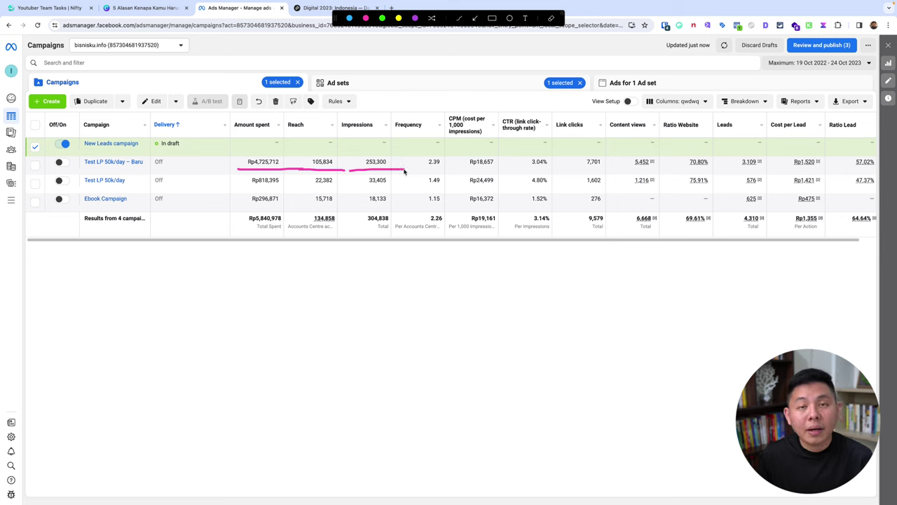
{"action": "mouse_move", "coordinate": [569, 170]}
{"action": "left_mouse_down"}
{"action": "mouse_move", "coordinate": [610, 172]}
{"action": "mouse_move", "coordinate": [574, 146]}
{"action": "mouse_move", "coordinate": [569, 171]}
{"action": "left_mouse_up"}
{"action": "left_click_drag", "start_coordinate": [628, 168], "coordinate": [653, 165]}
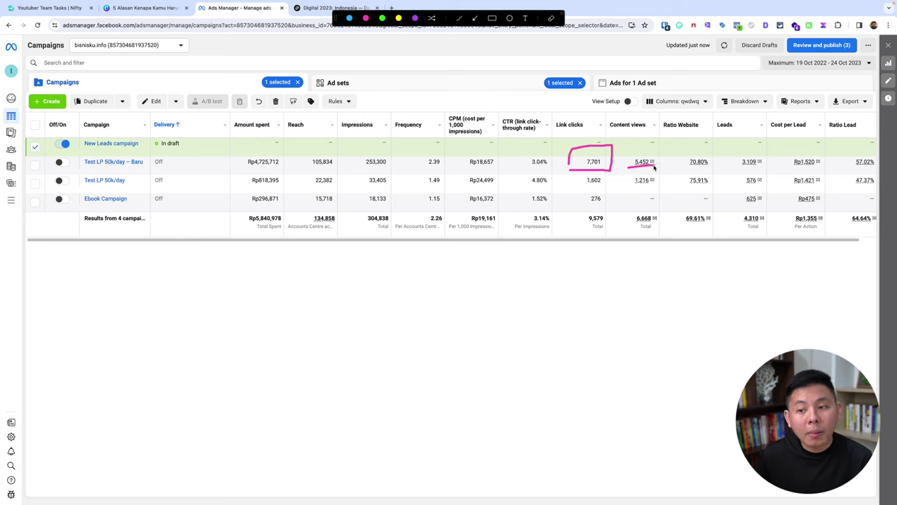
{"action": "left_click_drag", "start_coordinate": [728, 170], "coordinate": [760, 171]}
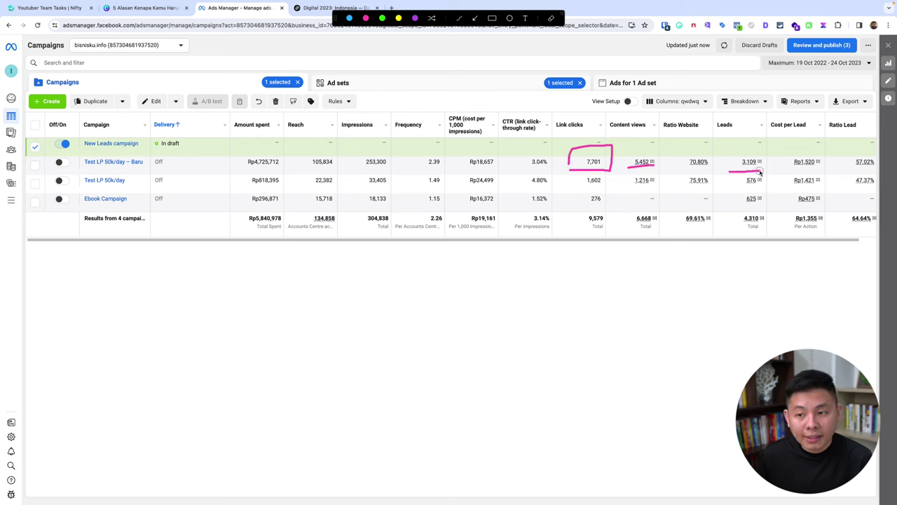
{"action": "key", "text": "Escape"}
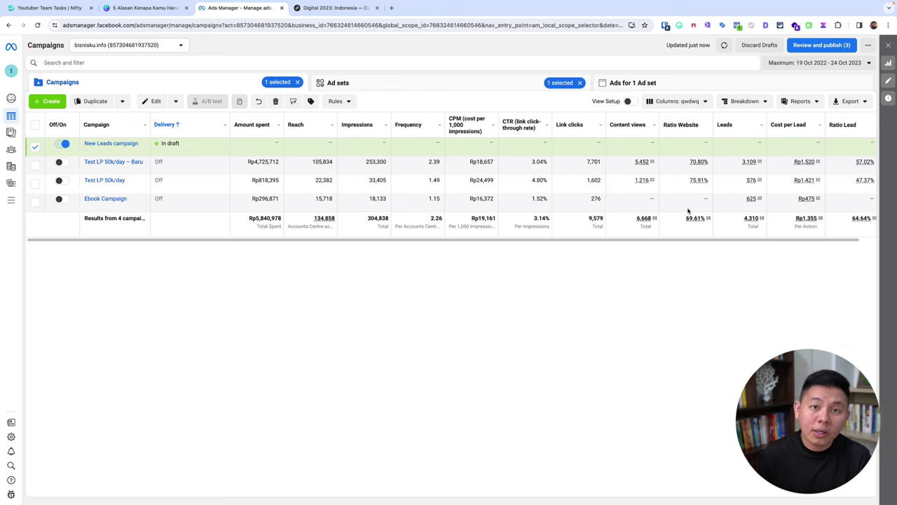
- Switch to the Canva slide, highlight the third reason's text, and view the most used social media platforms in the Digital 2023 Indonesia report
{"action": "left_click", "coordinate": [167, 7]}
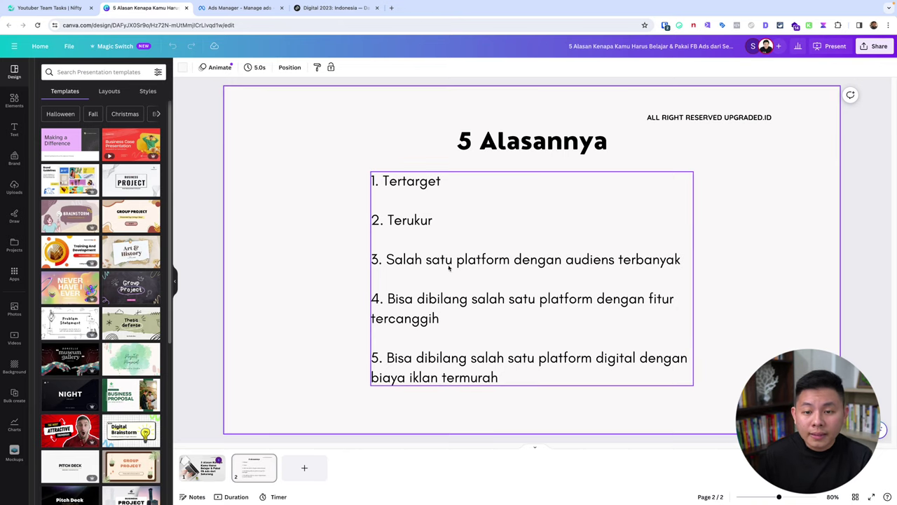
{"action": "left_click", "coordinate": [387, 258]}
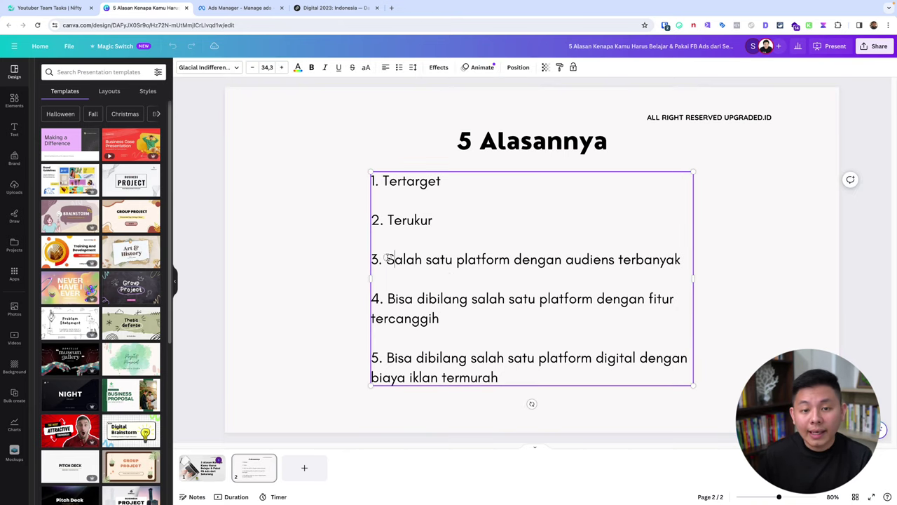
{"action": "left_click_drag", "start_coordinate": [386, 258], "coordinate": [678, 271]}
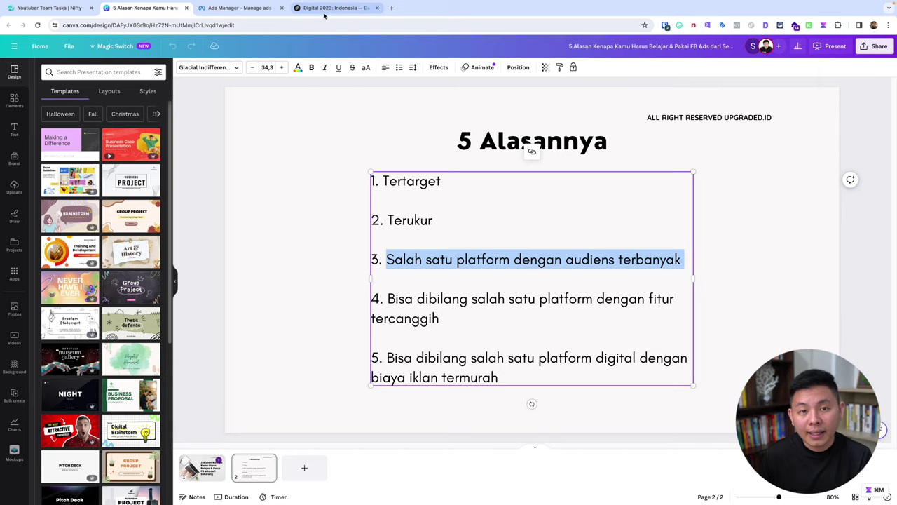
{"action": "left_click", "coordinate": [330, 8]}
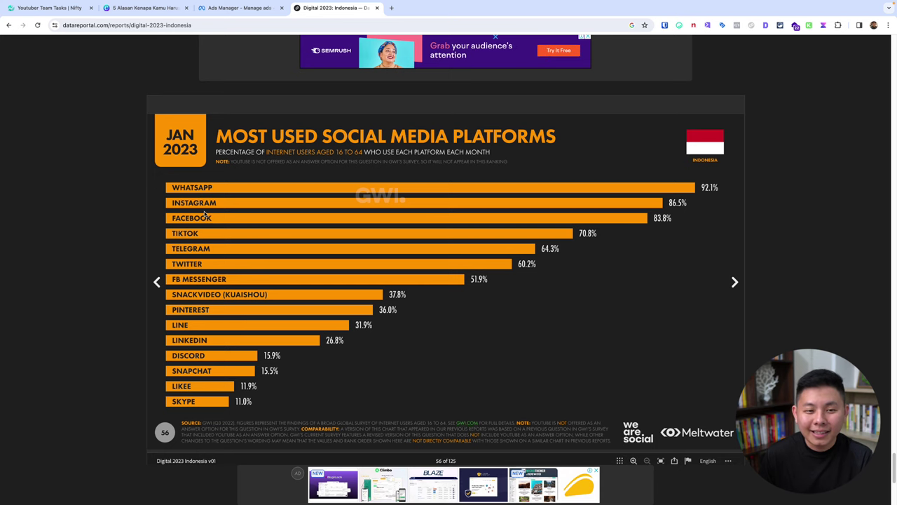
- Return to the Canva slide and highlight the fourth reason's text
{"action": "left_click", "coordinate": [168, 13]}
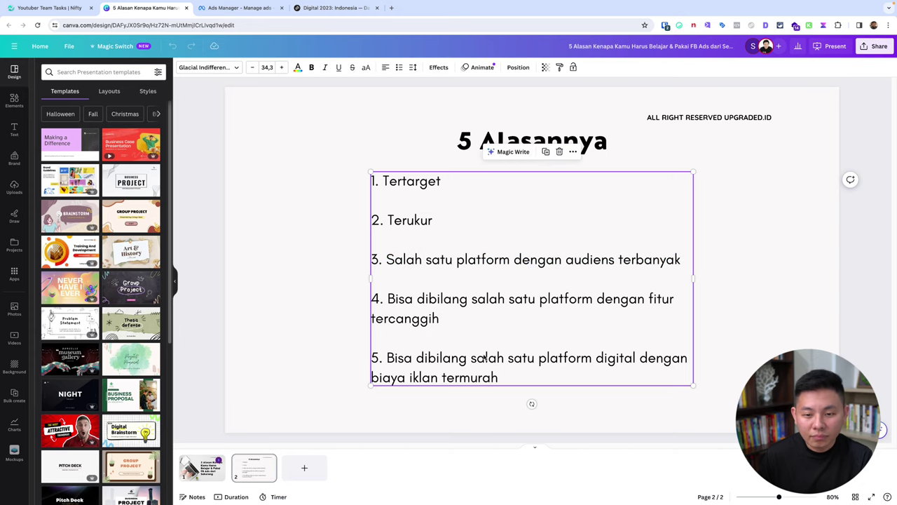
{"action": "left_click", "coordinate": [448, 318]}
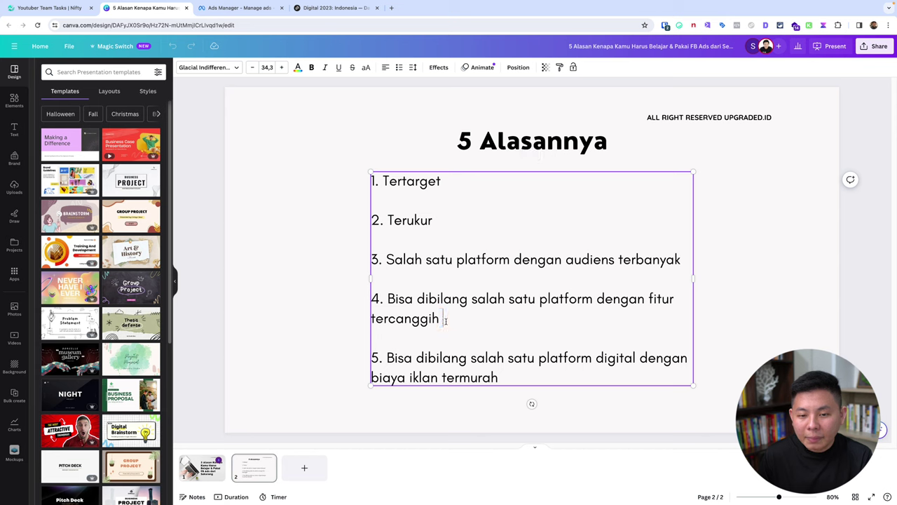
{"action": "left_click_drag", "start_coordinate": [455, 322], "coordinate": [384, 304]}
- Switch to Ads Manager and open its Audiences page in a separate browser tab
{"action": "left_click", "coordinate": [229, 7]}
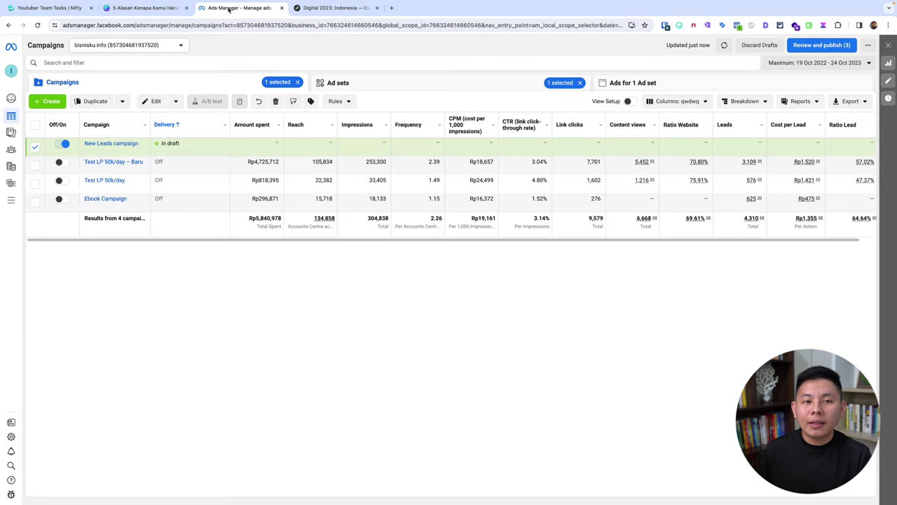
{"action": "left_click", "coordinate": [33, 149], "text": "super"}
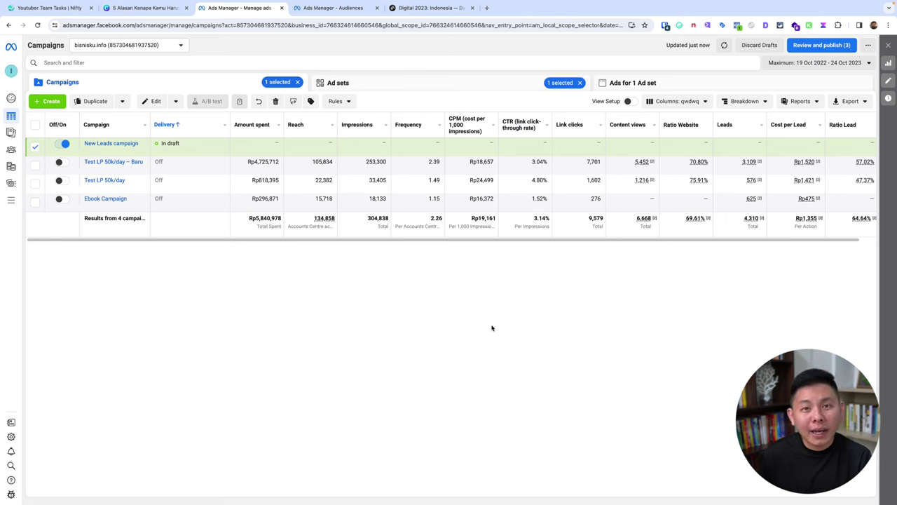
{"action": "left_click", "coordinate": [342, 9]}
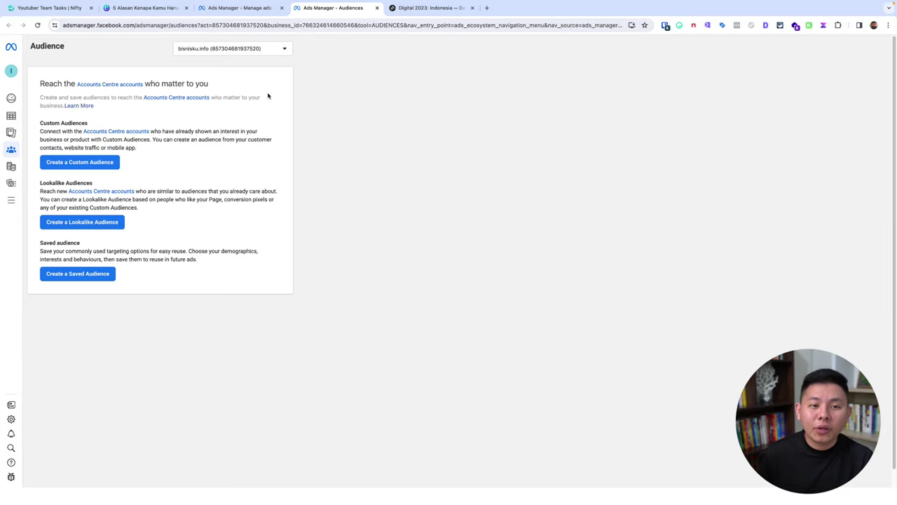
- Start a Custom Audience from an Instagram account, view its event criteria, discard it, and reopen the Custom Audience source choices
{"action": "left_click", "coordinate": [90, 161]}
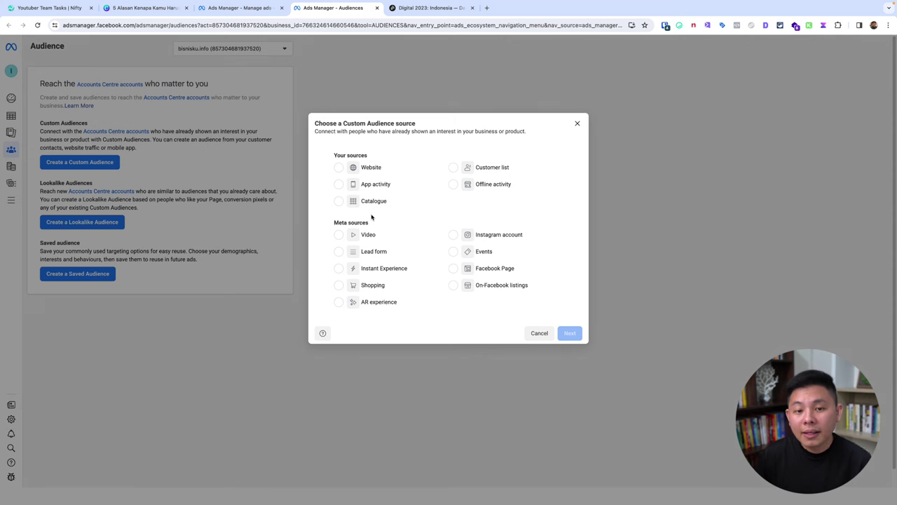
{"action": "left_click", "coordinate": [354, 169]}
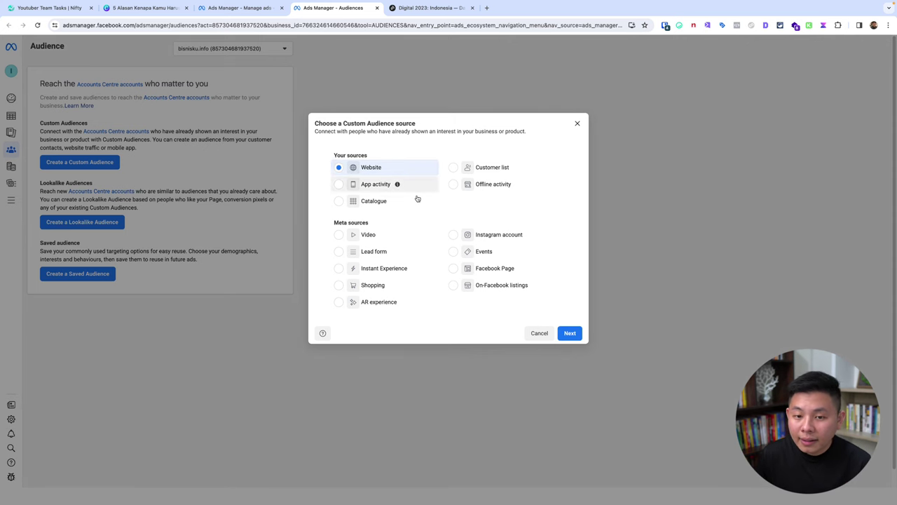
{"action": "left_click", "coordinate": [494, 235]}
{"action": "left_click", "coordinate": [569, 332]}
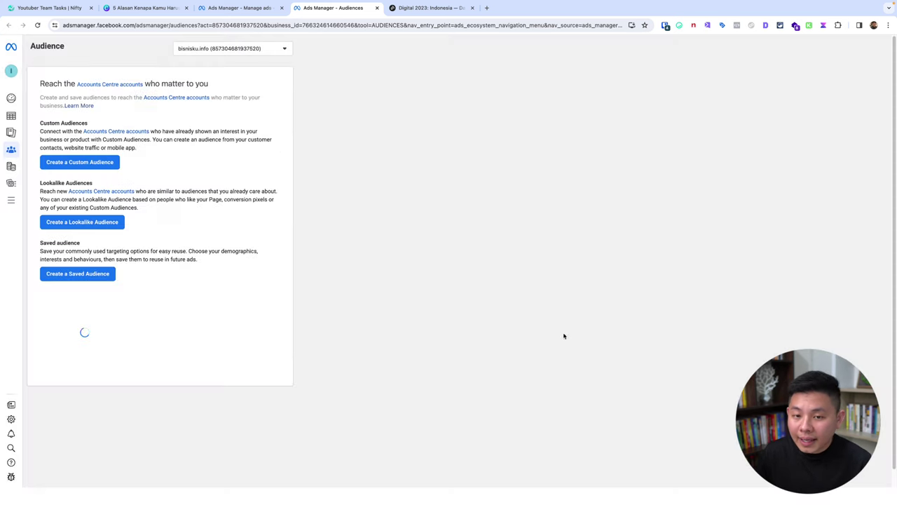
{"action": "left_click", "coordinate": [447, 183]}
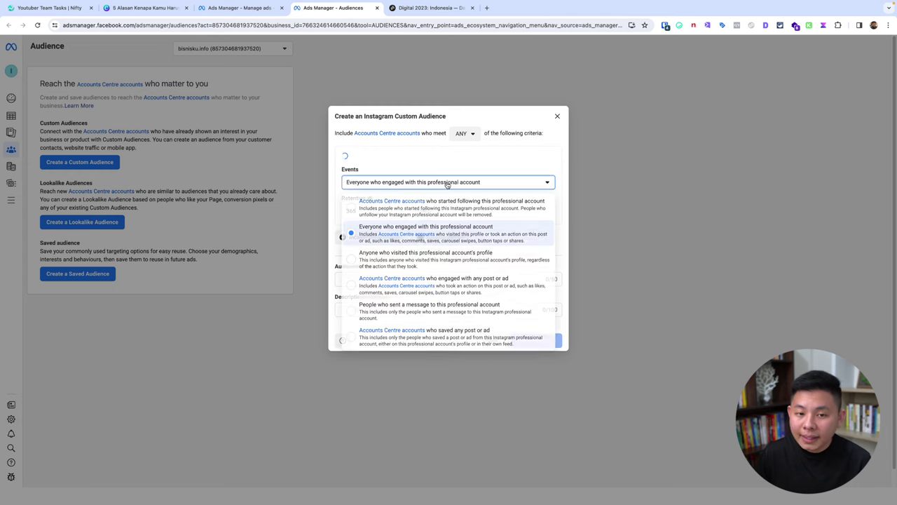
{"action": "left_click", "coordinate": [448, 184]}
{"action": "left_click", "coordinate": [558, 116]}
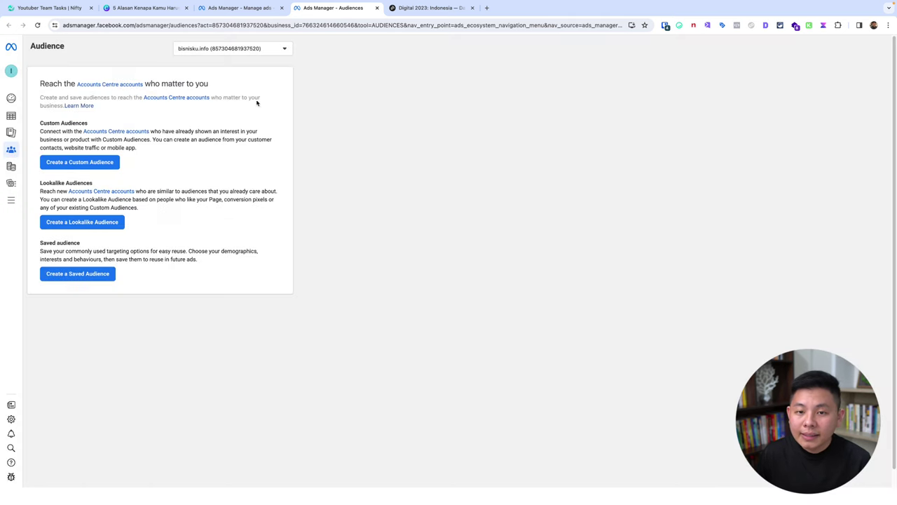
{"action": "left_click", "coordinate": [105, 162]}
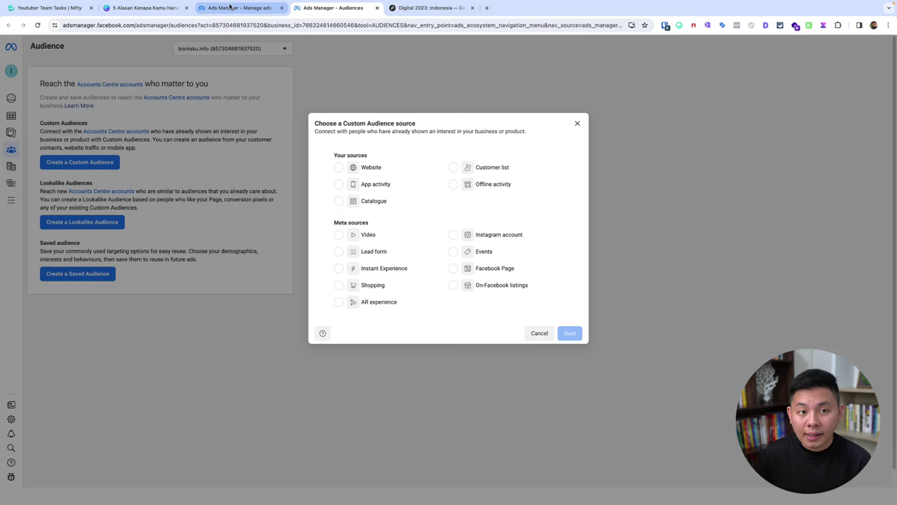
- Switch to the Canva slide and highlight the fifth reason's text
{"action": "left_click_drag", "start_coordinate": [155, 19], "coordinate": [241, 8]}
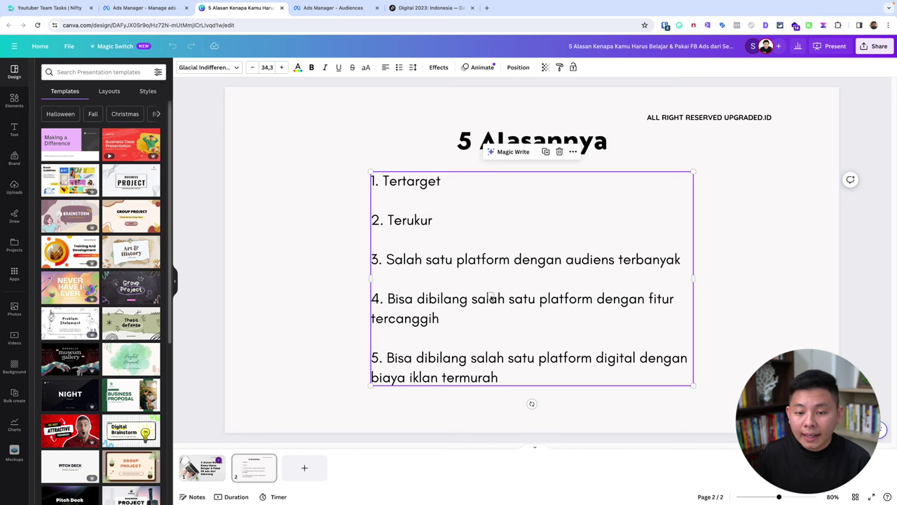
{"action": "left_click_drag", "start_coordinate": [499, 377], "coordinate": [374, 349]}
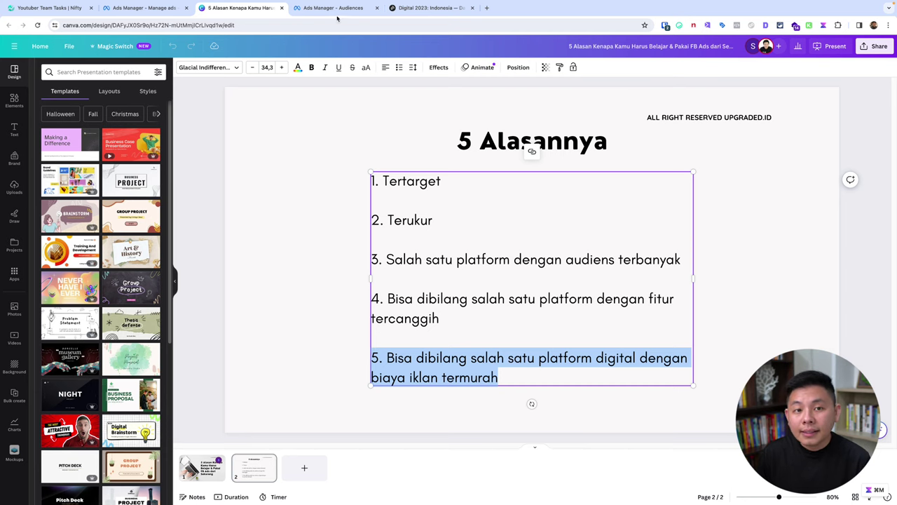
- Switch to Ads Manager and open the New Leads campaign's ad set for editing at its budget settings
{"action": "left_click", "coordinate": [153, 8]}
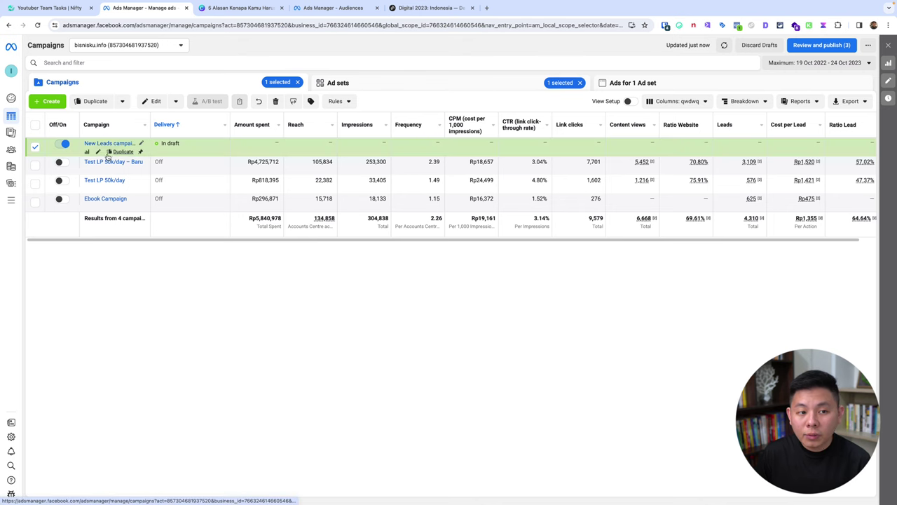
{"action": "left_click", "coordinate": [100, 153]}
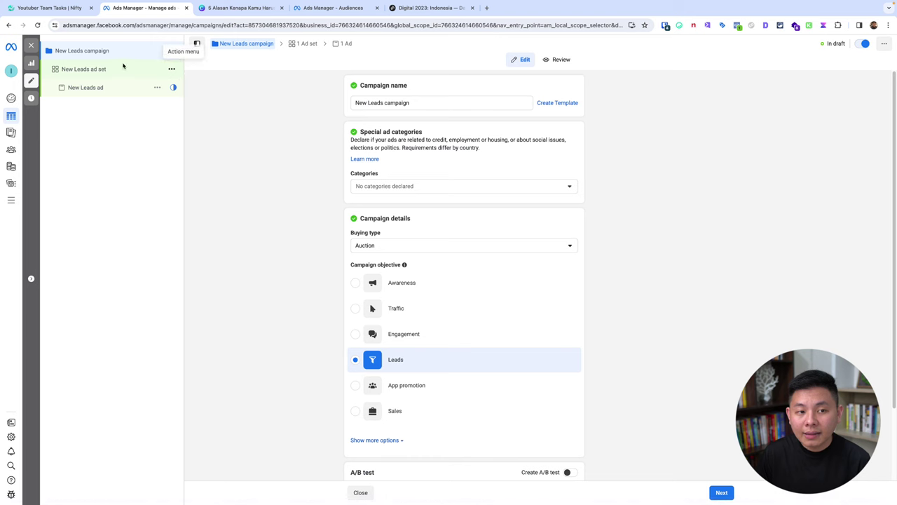
{"action": "scroll", "coordinate": [414, 302], "scroll_direction": "down", "scroll_amount": 3}
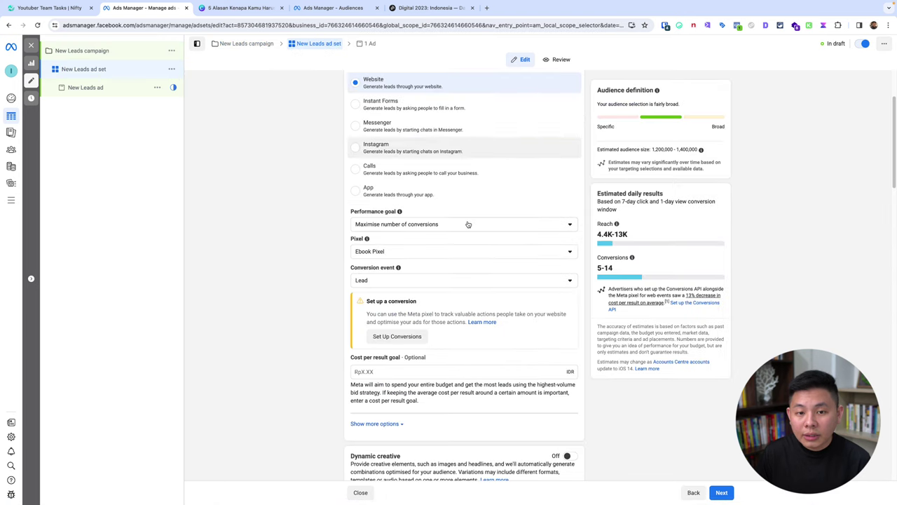
{"action": "scroll", "coordinate": [424, 306], "scroll_direction": "down", "scroll_amount": 1}
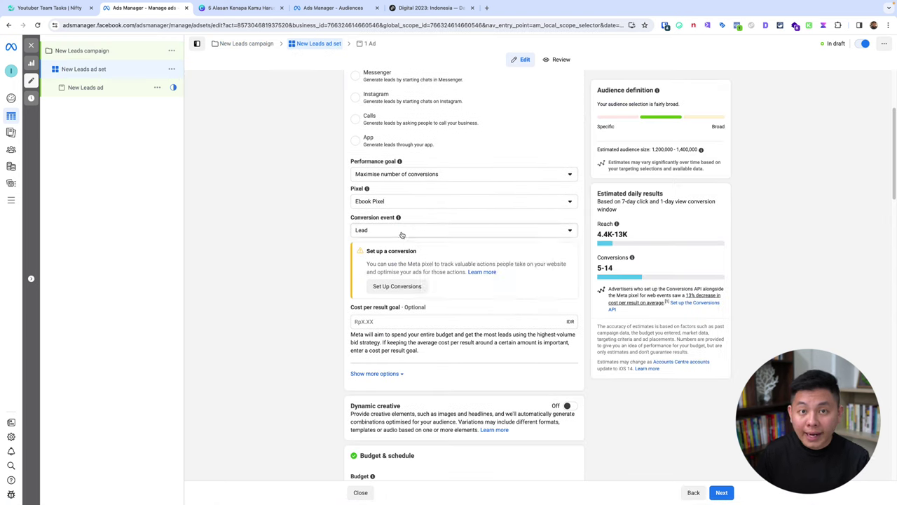
{"action": "scroll", "coordinate": [403, 233], "scroll_direction": "down", "scroll_amount": 3}
- Set the New Leads ad set's daily budget to Rp30,000 and lower it to Rp20,000
{"action": "left_click", "coordinate": [479, 338]}
{"action": "left_click", "coordinate": [499, 320]}
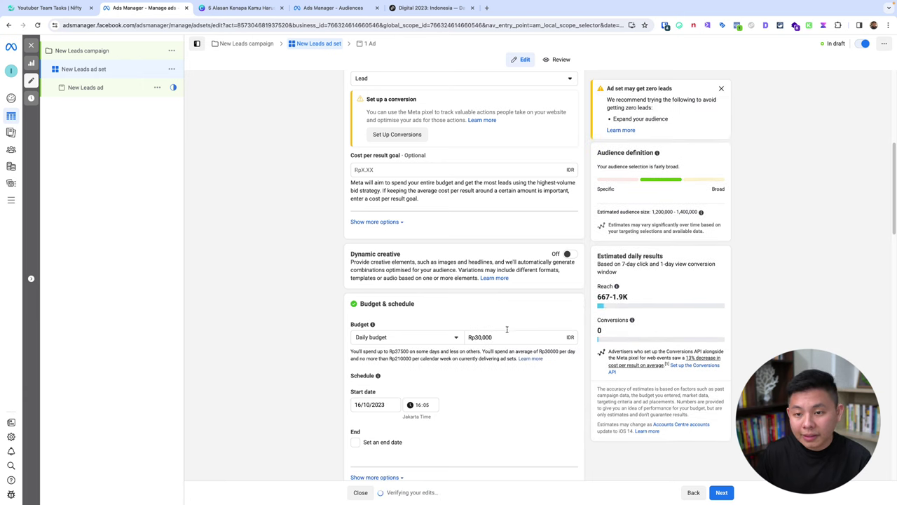
{"action": "left_click", "coordinate": [477, 337]}
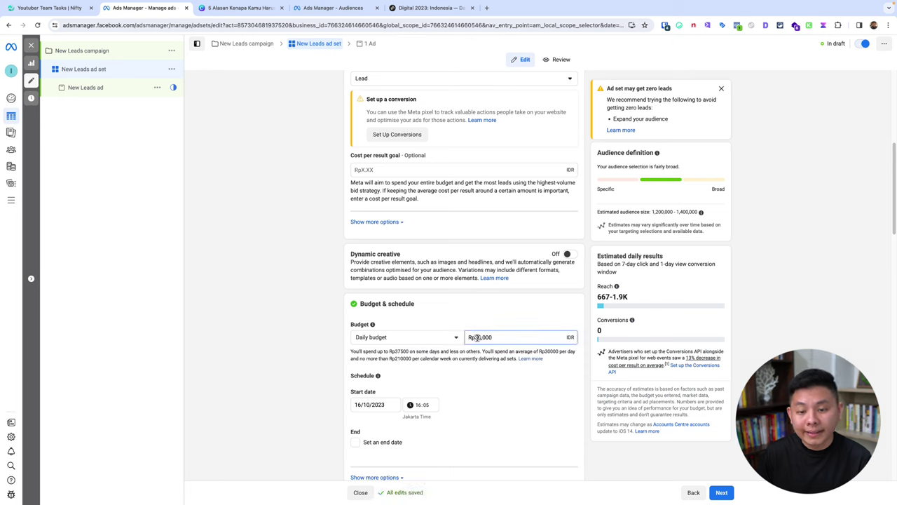
{"action": "left_click", "coordinate": [531, 301]}
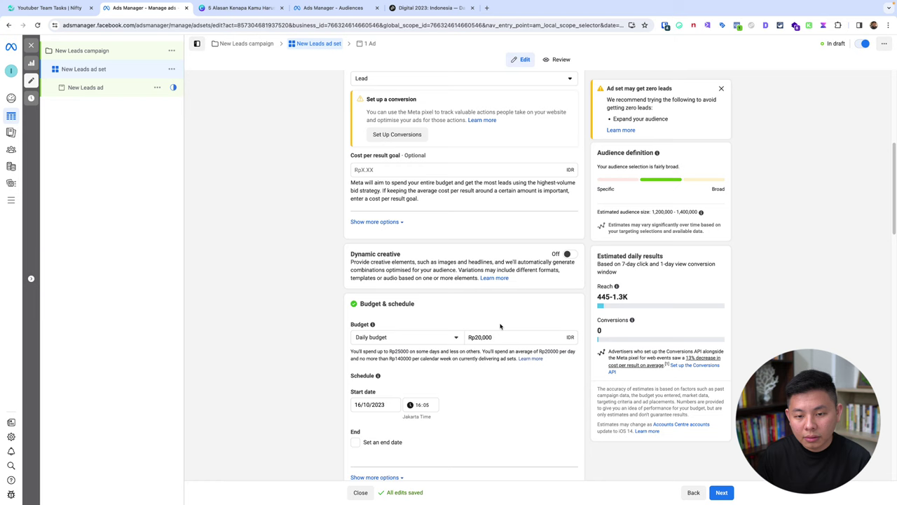
- Lower the New Leads ad set's daily budget to Rp15,000
{"action": "scroll", "coordinate": [501, 326], "scroll_direction": "down", "scroll_amount": 2}
{"action": "left_click", "coordinate": [476, 277]}
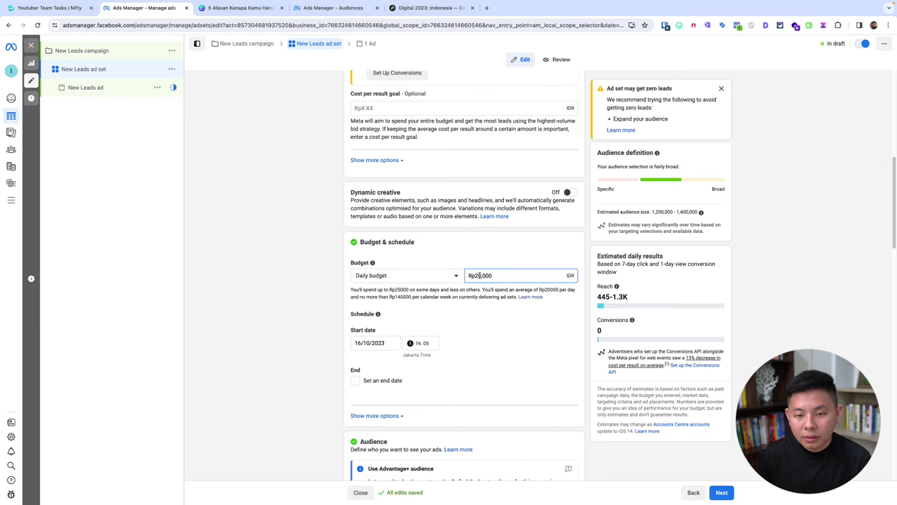
{"action": "key", "text": "BackSpace"}
{"action": "key", "text": "BackSpace"}
{"action": "type", "text": "15"}
{"action": "left_click", "coordinate": [510, 260]}
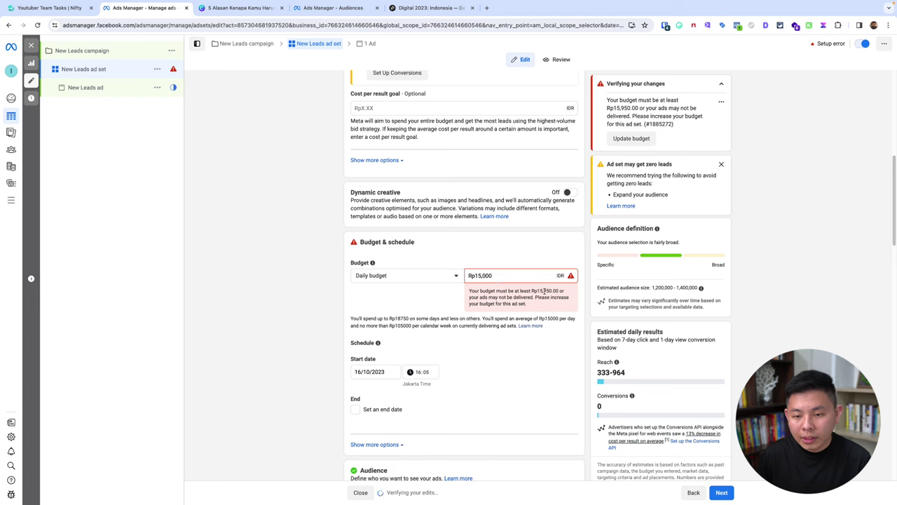
- Raise the ad set's daily budget to the required minimum of Rp15,950
{"action": "left_click_drag", "start_coordinate": [543, 290], "coordinate": [551, 291]}
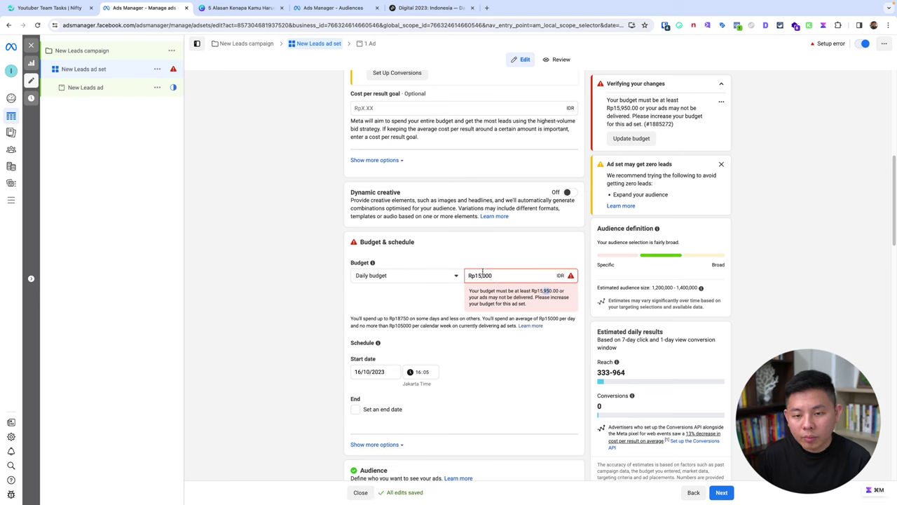
{"action": "left_click_drag", "start_coordinate": [480, 276], "coordinate": [499, 274]}
{"action": "type", "text": "95"}
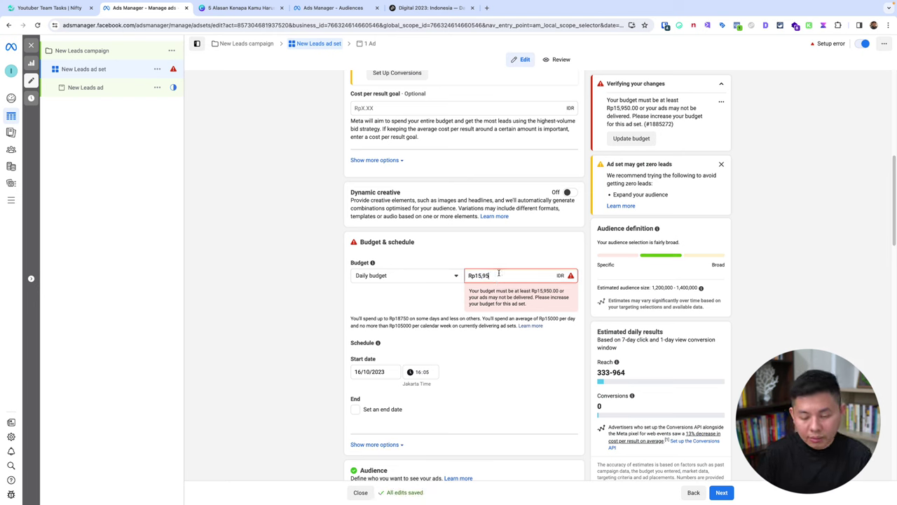
{"action": "type", "text": "0"}
{"action": "left_click", "coordinate": [502, 245]}
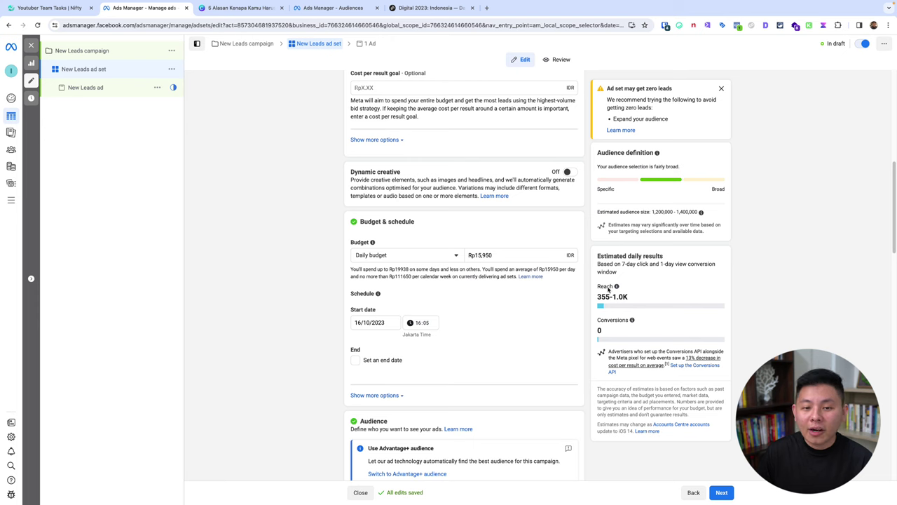
- Set the ad set's daily budget to Rp50,000 and switch back to the Canva slide of five reasons
{"action": "double_click", "coordinate": [476, 255]}
{"action": "type", "text": "500000"}
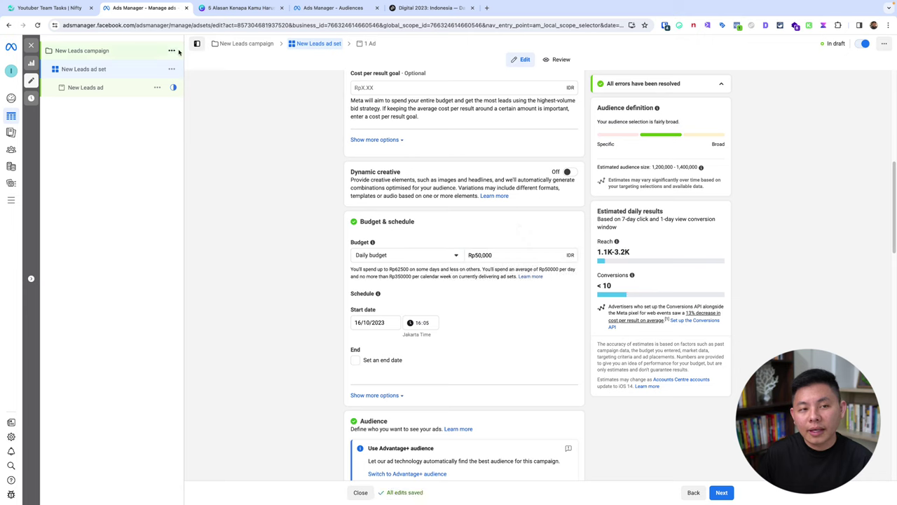
{"action": "left_click", "coordinate": [239, 7]}
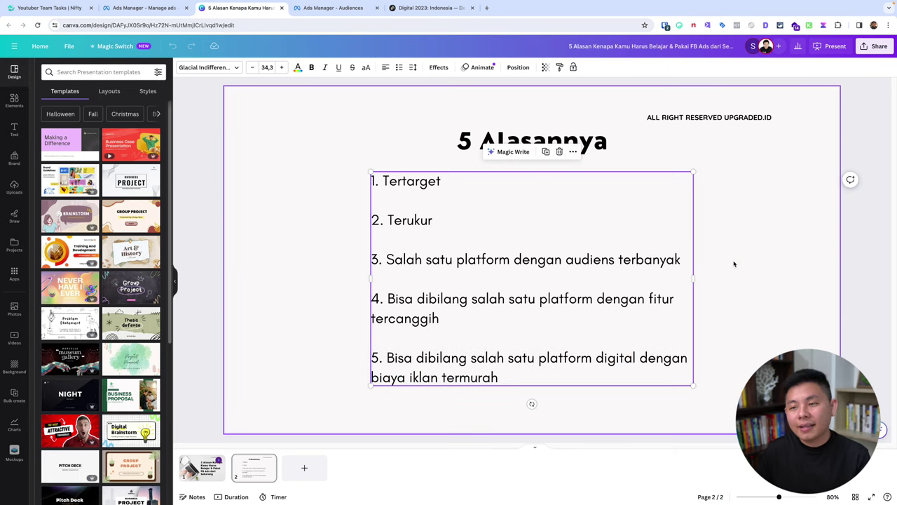